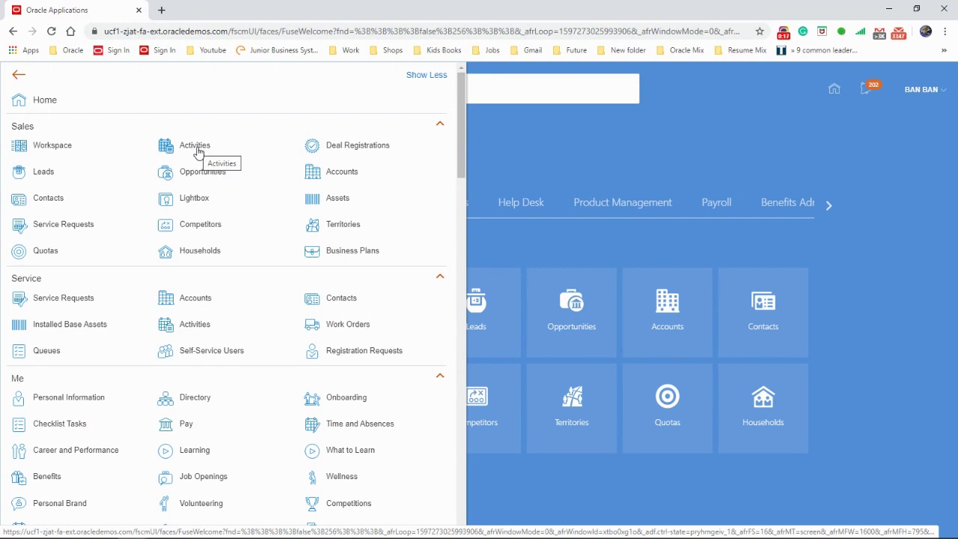
- Open the Data Exchange work area under My Client Groups and look through its available data loading and extract tasks
scroll(358, 244, "down", 3)
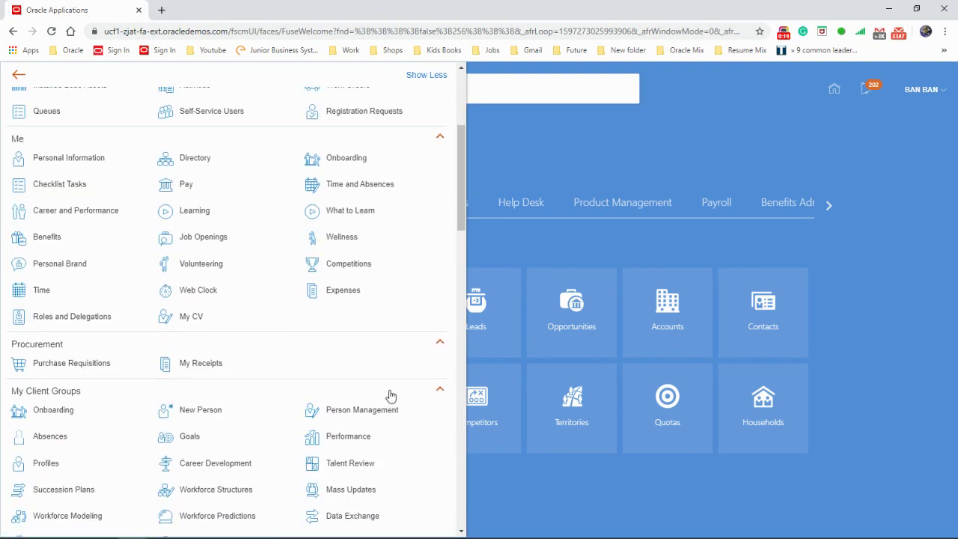
scroll(390, 395, "down", 1)
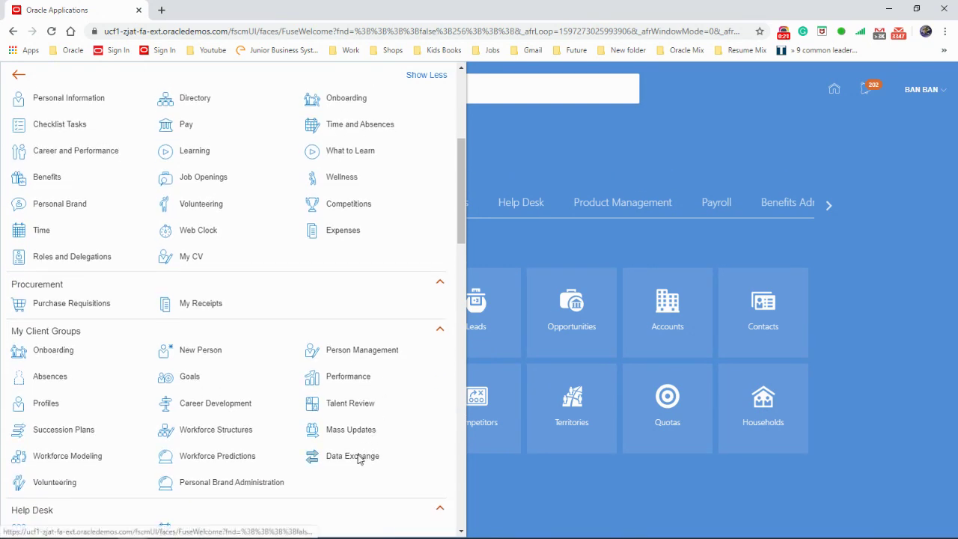
left_click(358, 458)
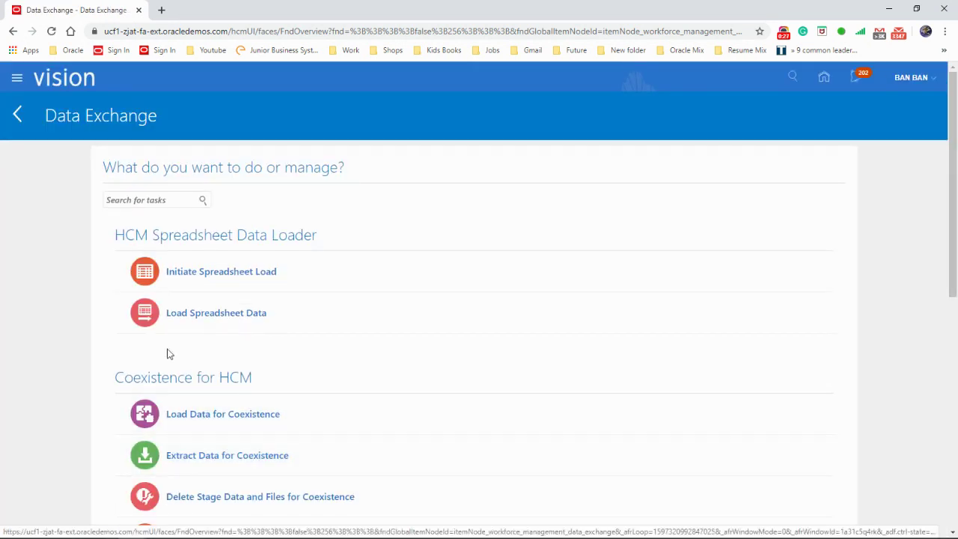
scroll(405, 416, "down", 3)
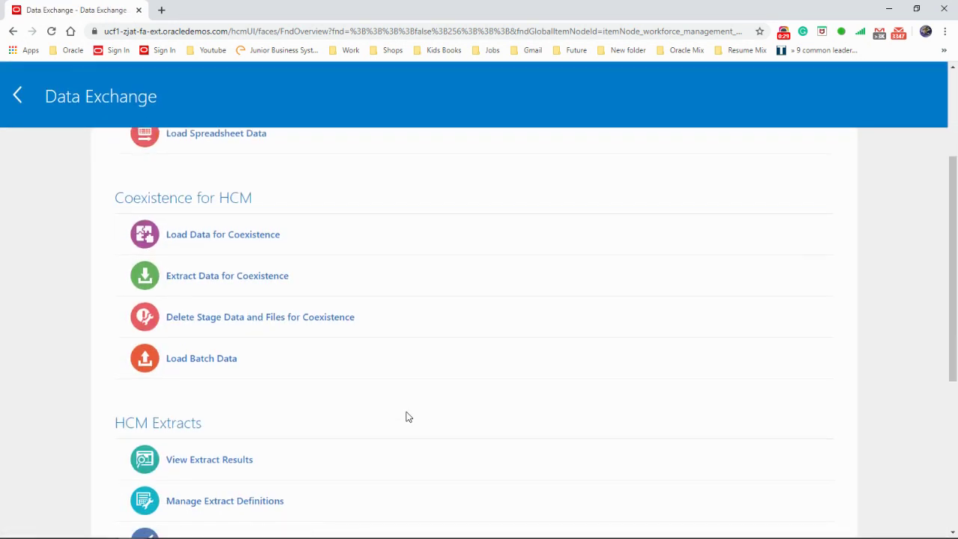
scroll(408, 417, "down", 4)
scroll(408, 417, "up", 5)
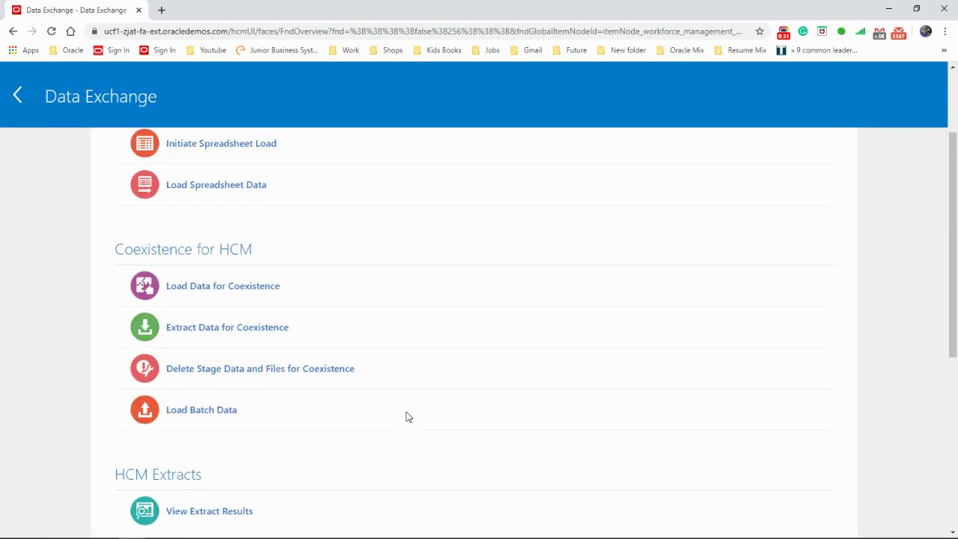
scroll(408, 417, "up", 3)
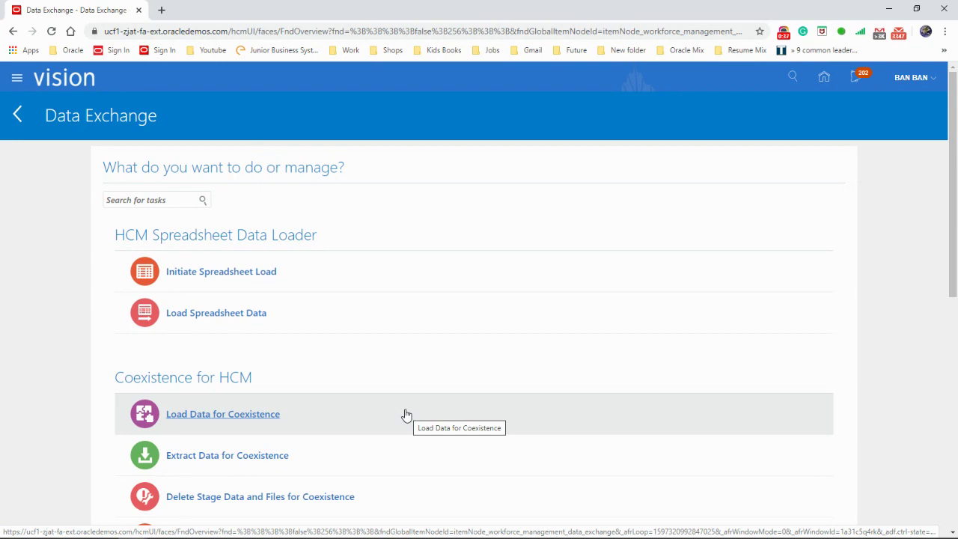
- Open the Security Console from the Tools group of the navigator
left_click(19, 84)
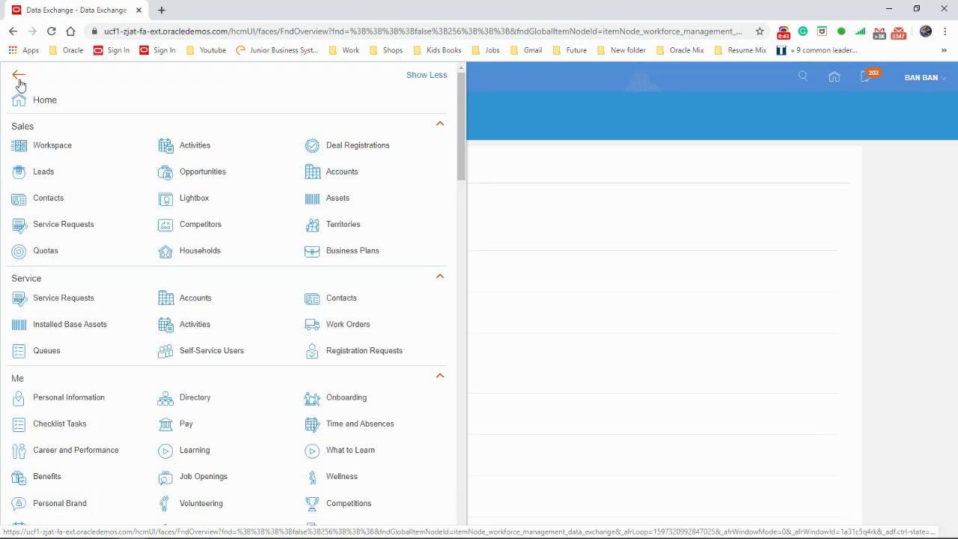
scroll(382, 370, "down", 7)
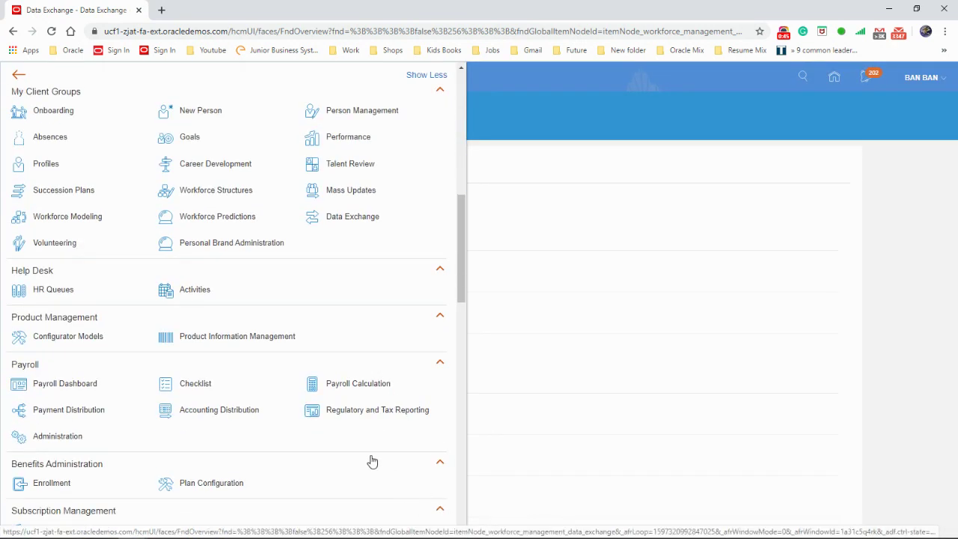
scroll(370, 460, "down", 3)
left_click_drag(461, 344, 461, 530)
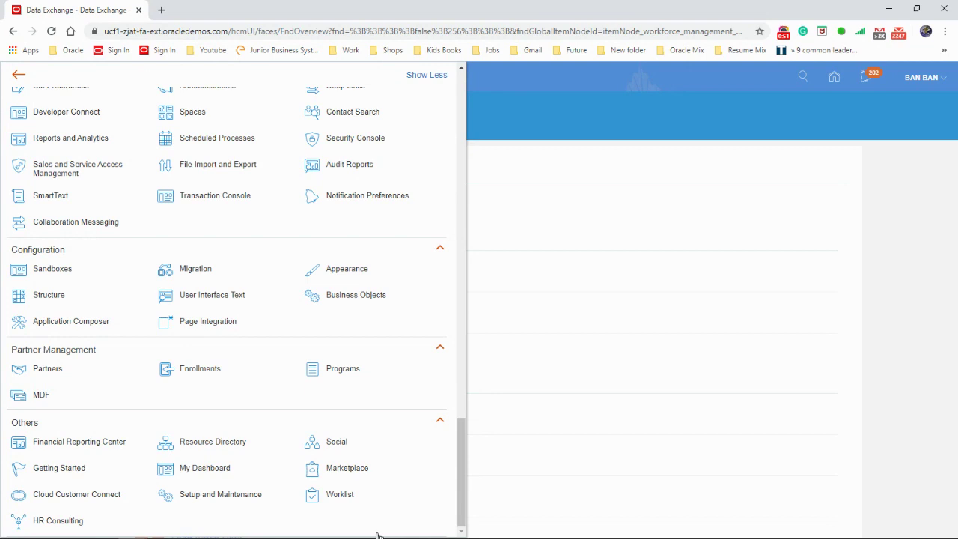
scroll(378, 534, "up", 1)
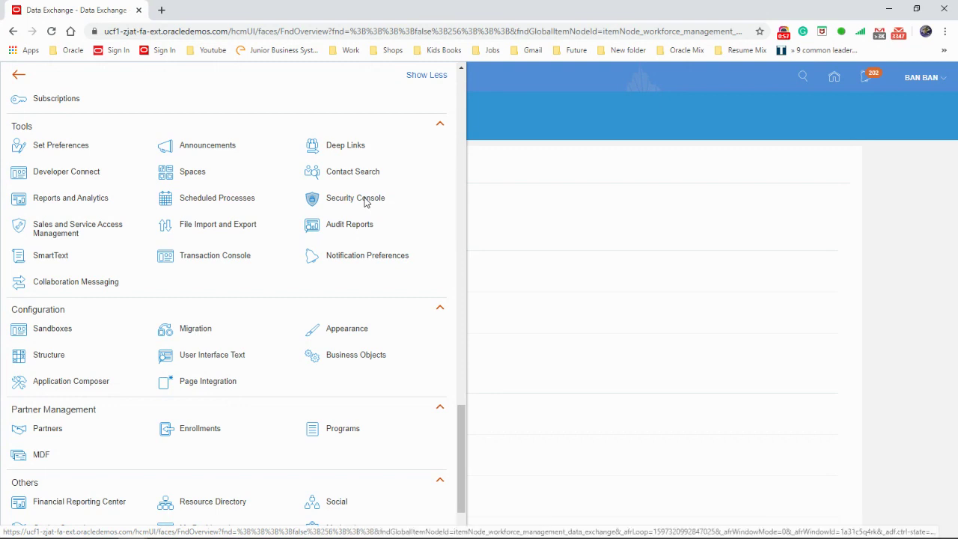
left_click(366, 202)
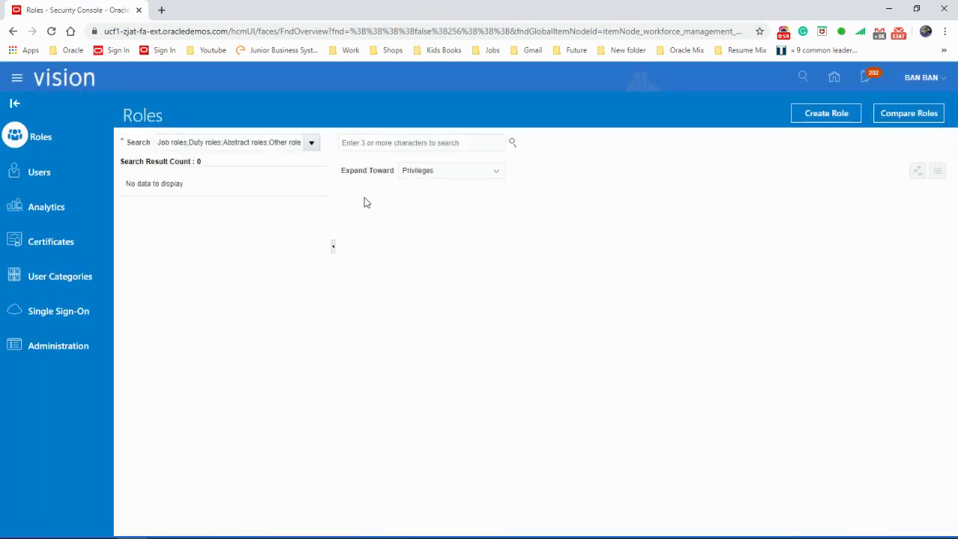
- Start creating a new role and name it "BMW HCM DATA LOADER ROLE"
left_click(827, 113)
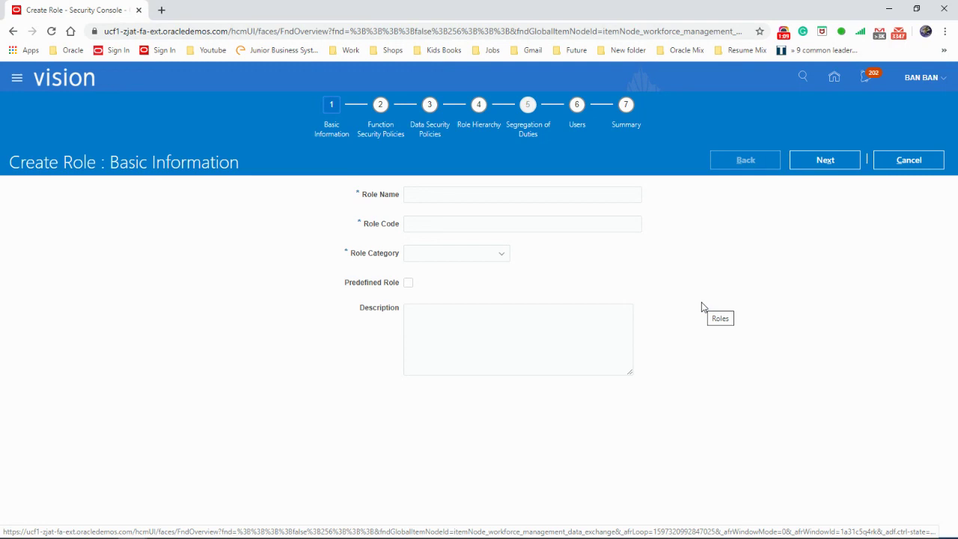
left_click(449, 192)
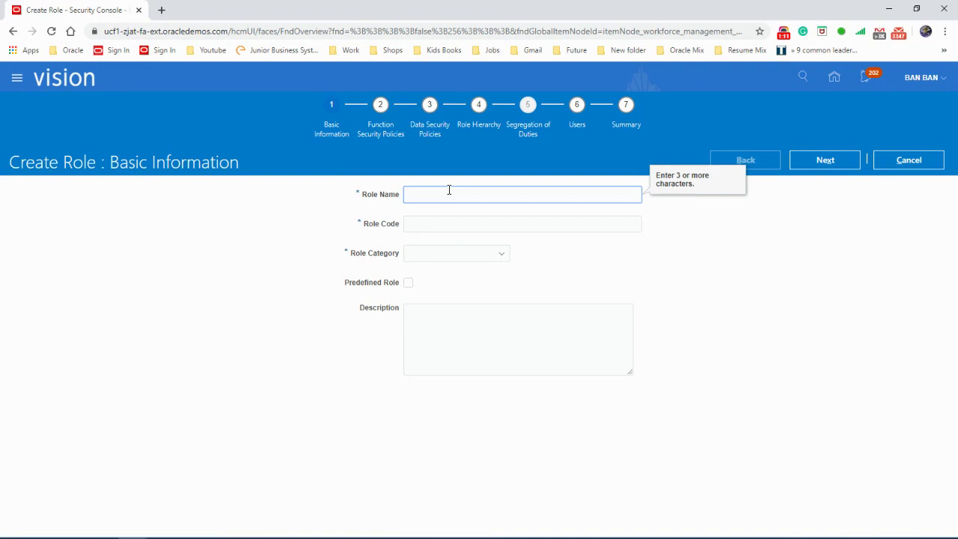
type("BMW HCM B")
type("ATA LODER")
key("BackSpace")
key("BackSpace")
key("BackSpace")
type("ADER ROLE")
key("BackSpace")
key("BackSpace")
type("LE")
key("Tab")
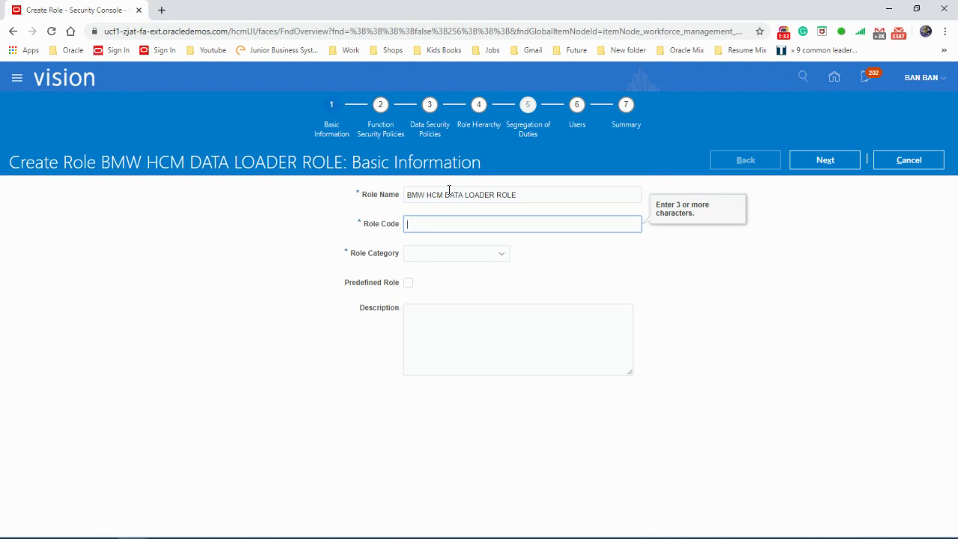
- Set the role code to BMW_HCM_DATA_LOADER_ROLE and the role category to HCM - Job Roles
type("BMW_HCM_DATA_LOADER_ROLE")
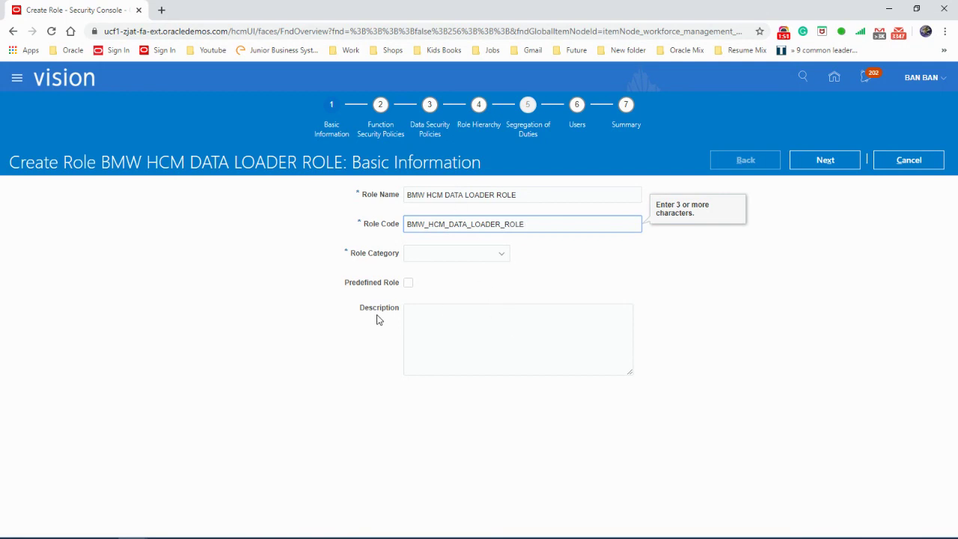
left_click(503, 255)
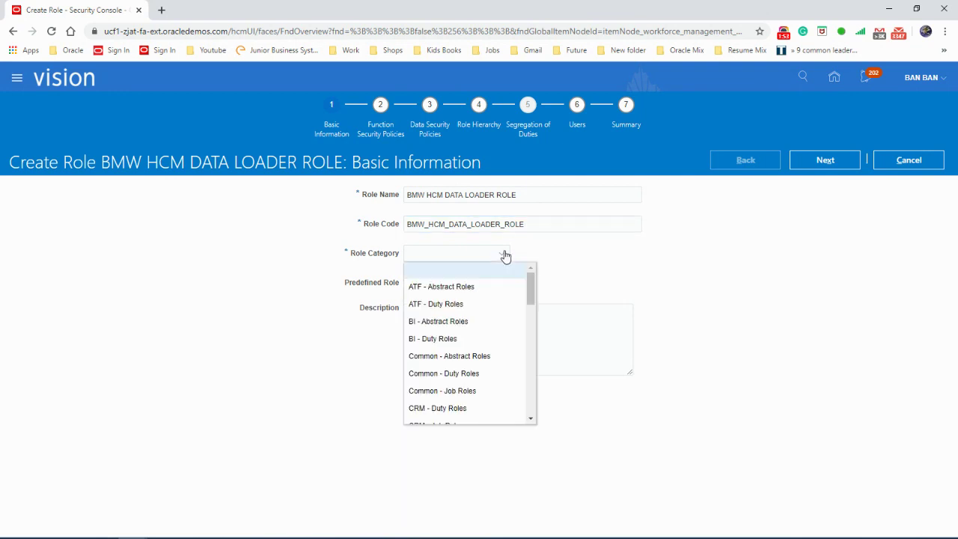
left_click_drag(533, 296, 533, 332)
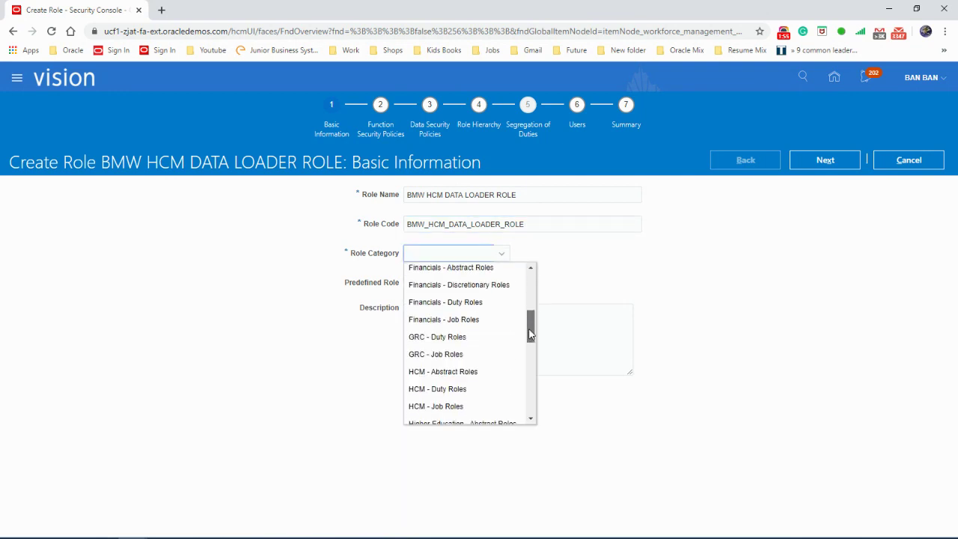
left_click(480, 407)
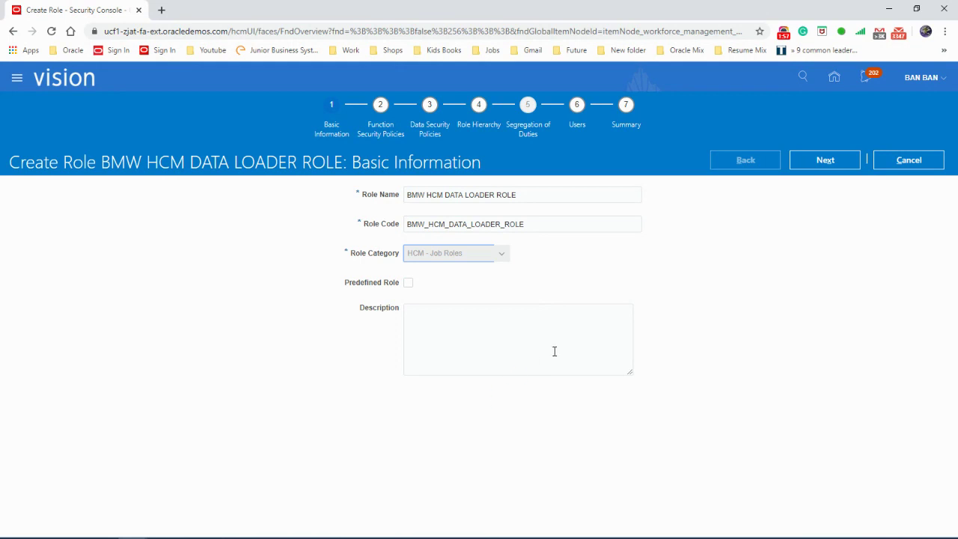
- Describe the role as "HCM Data Loader Role" with its privileges Import and Load HCM Data and Review HCM Data Loader Business Objects, and continue to Function Security Policies
left_click(430, 328)
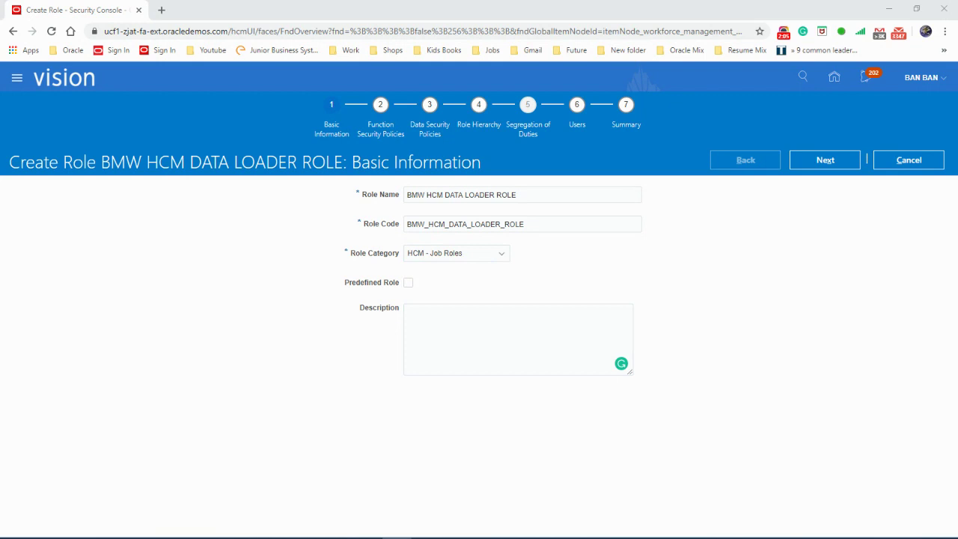
left_click(438, 315)
type("HCM Data Loader Role: Adding two Privilages Import and Load HCM Data Review HCM Data Loader Business Objects")
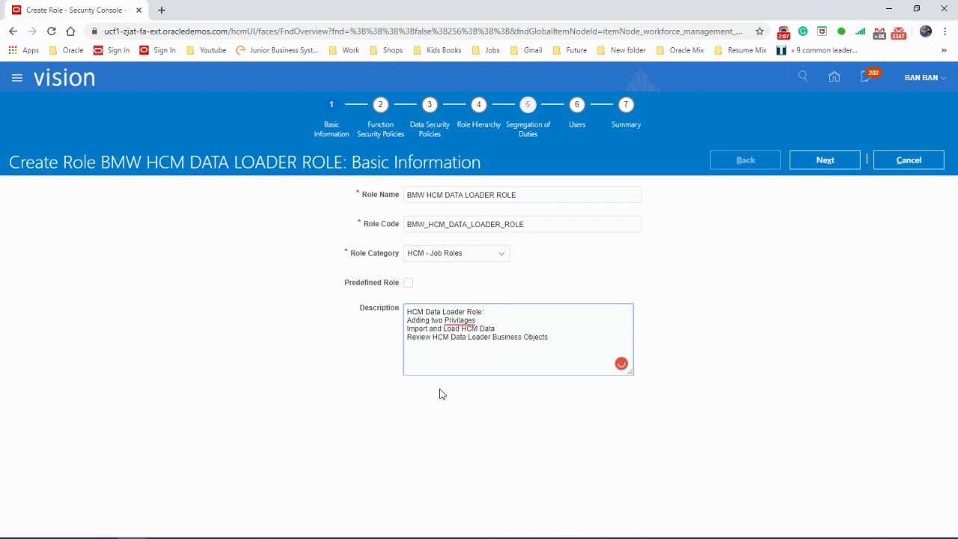
right_click(450, 327)
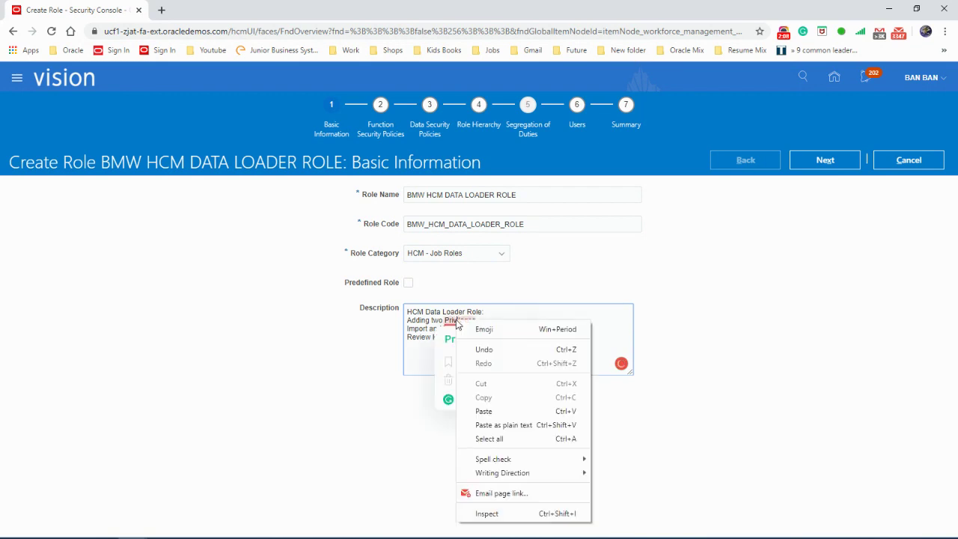
left_click(449, 339)
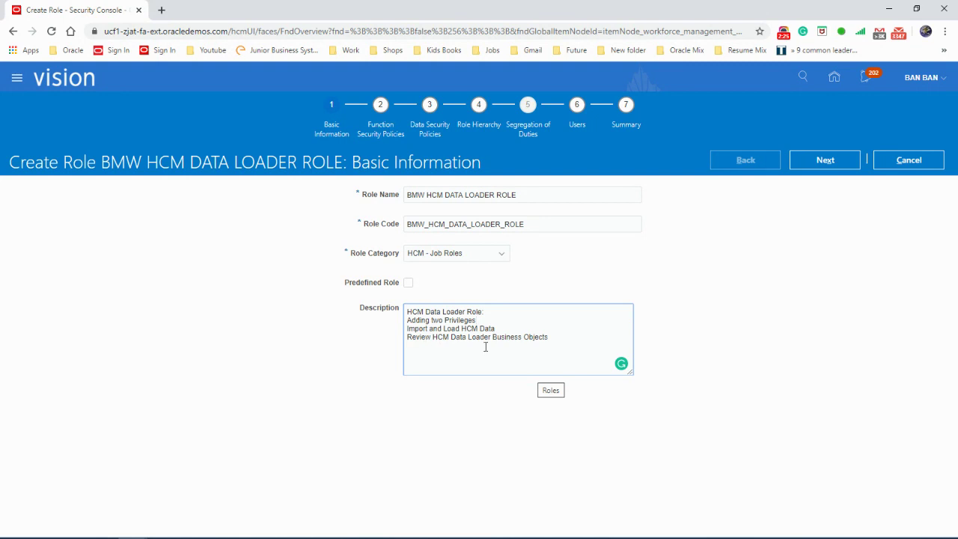
left_click(830, 166)
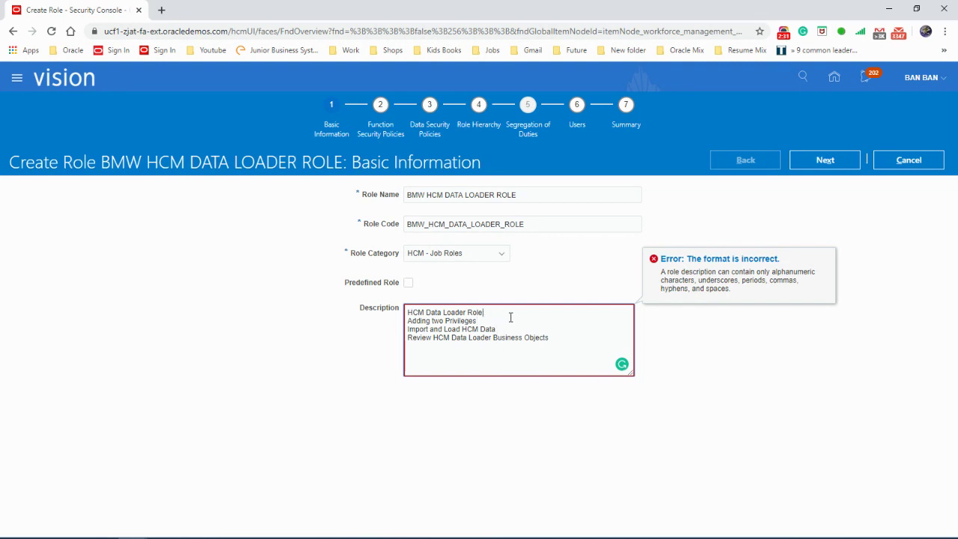
left_click(816, 166)
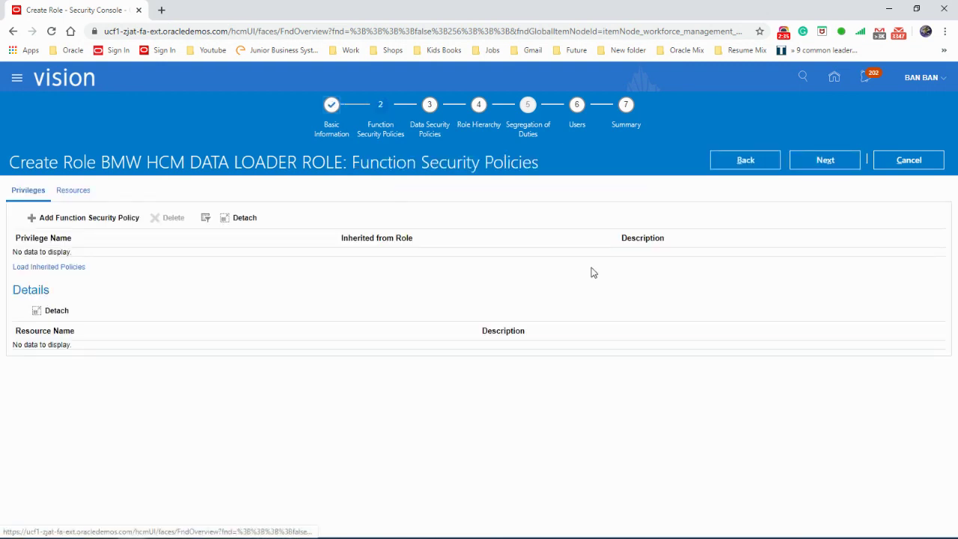
- Add the Import and Load HCM Data privilege to the role as a function security policy
left_click(90, 217)
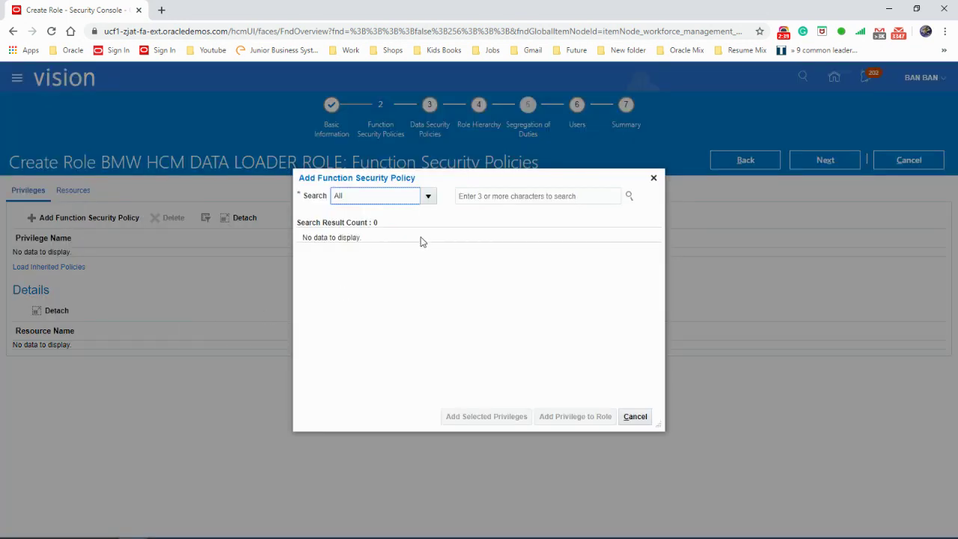
left_click(469, 197)
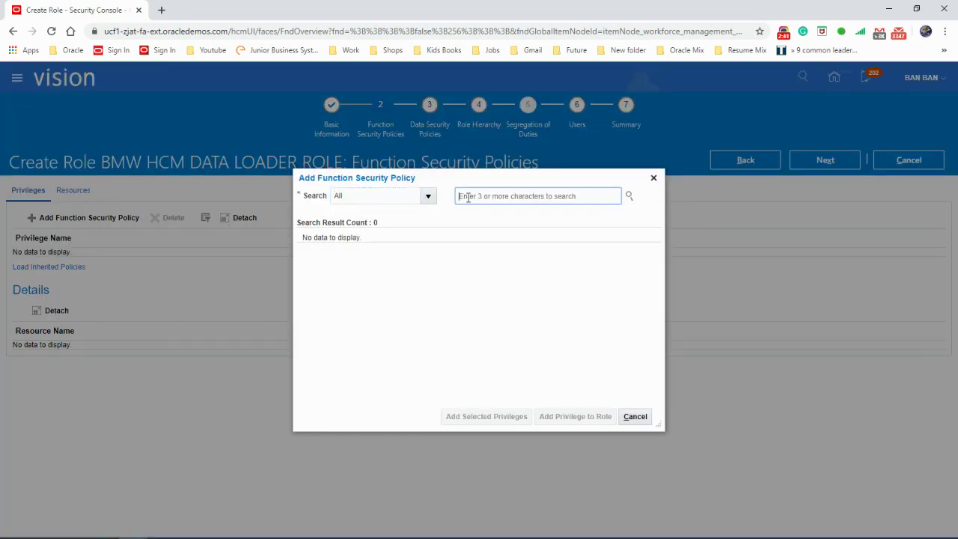
type("HCM D")
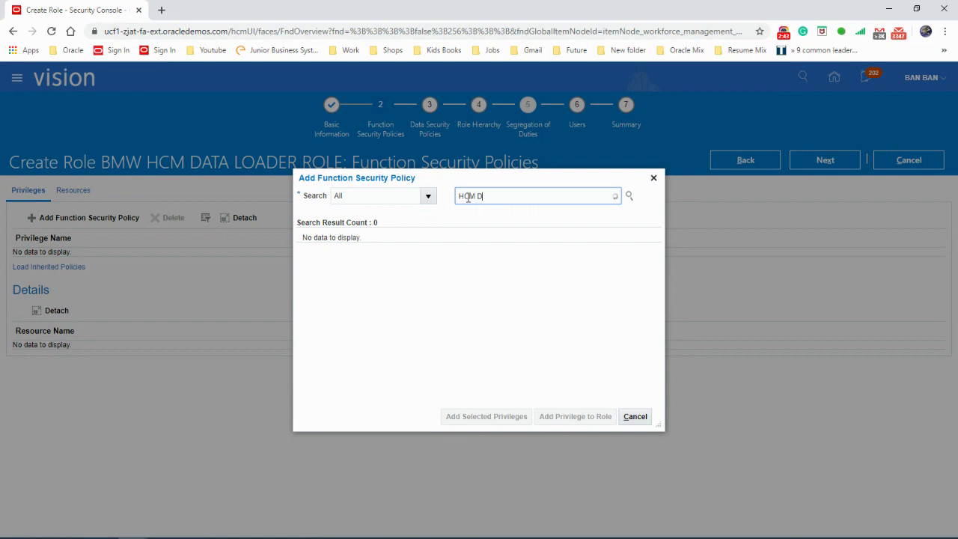
key("ctrl+a")
key("BackSpace")
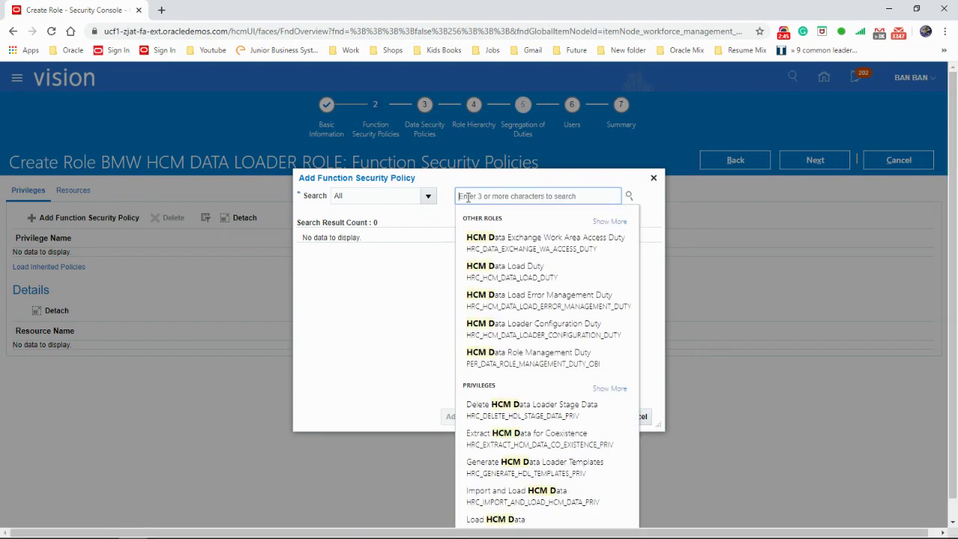
type("IMPORT ")
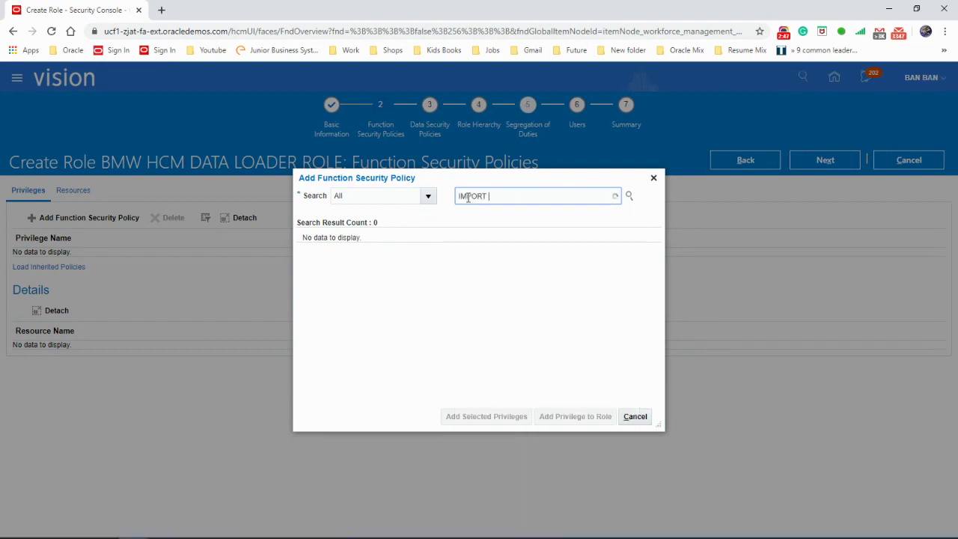
type("AND LOAD")
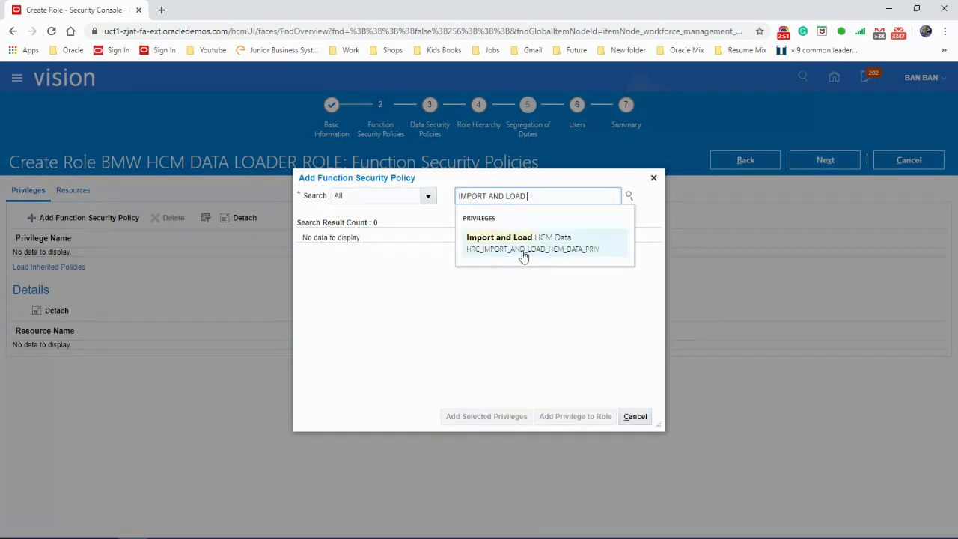
left_click(533, 252)
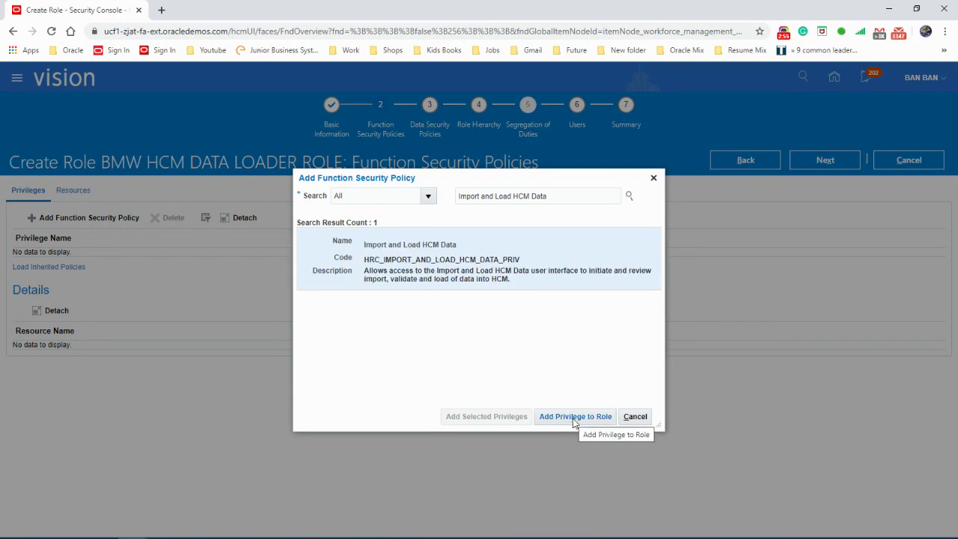
left_click(575, 417)
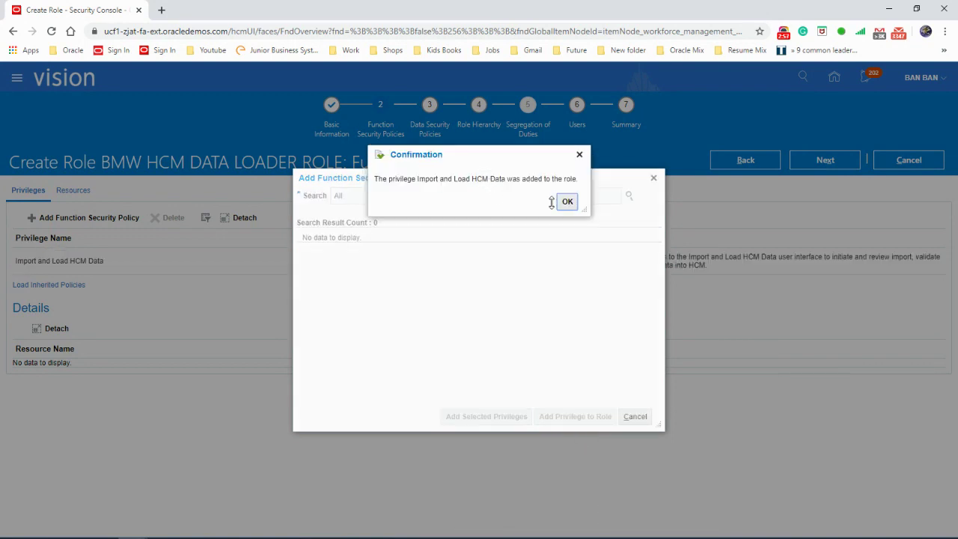
left_click(566, 202)
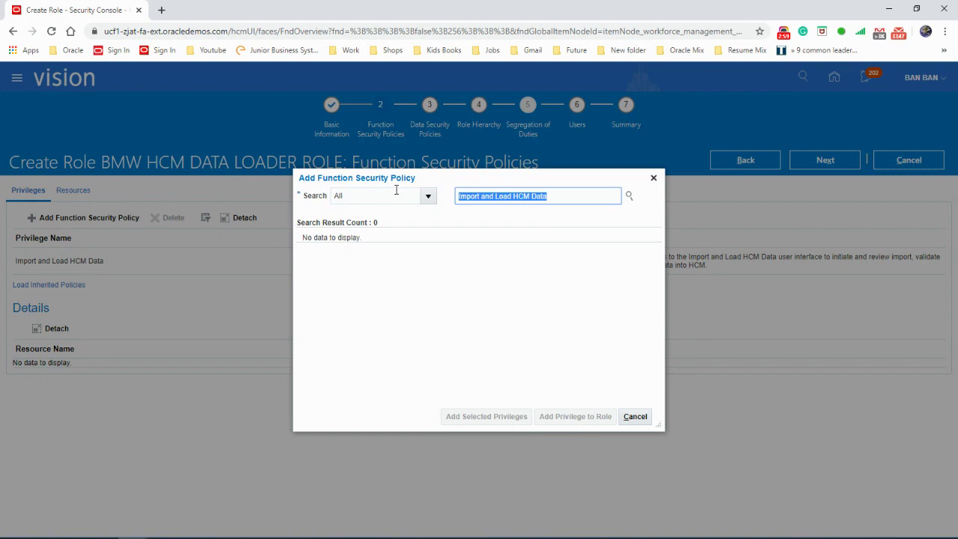
- Add the Review HCM Data Loader Business Objects privilege to the role as a second function security policy
type("RE")
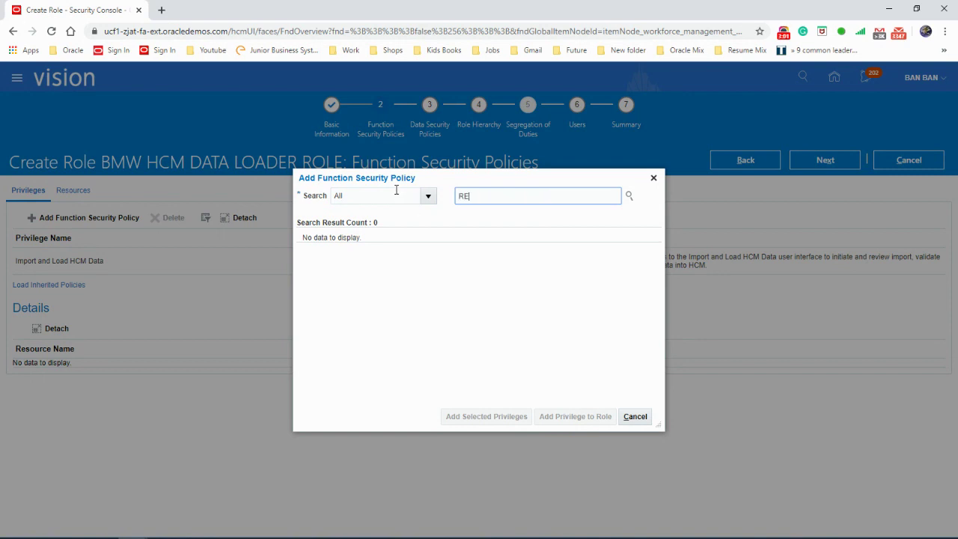
type("VIEW HCM")
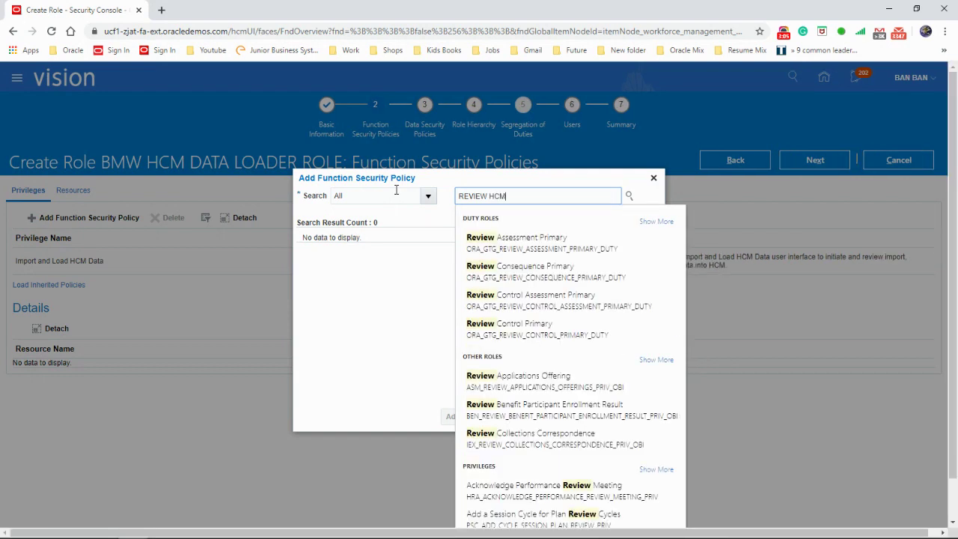
type(" DATA")
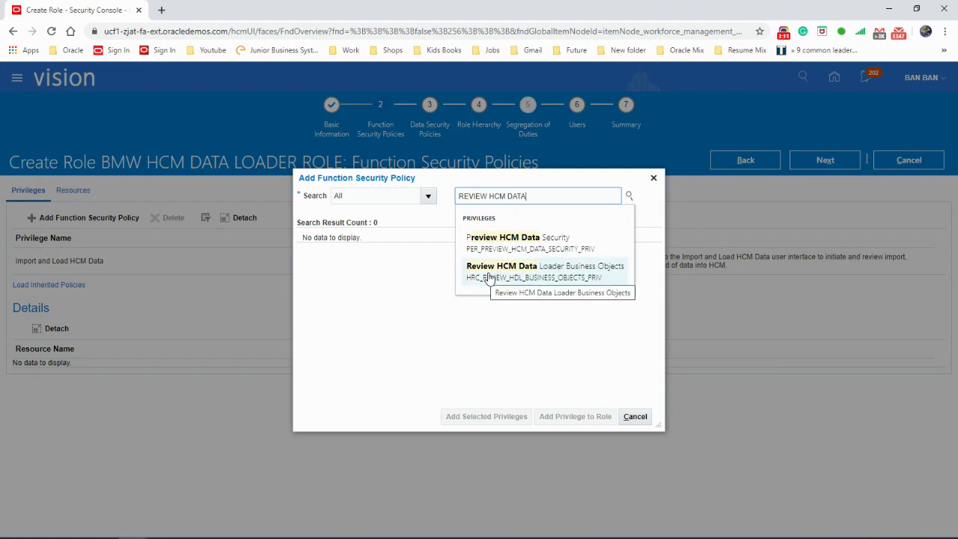
left_click(567, 280)
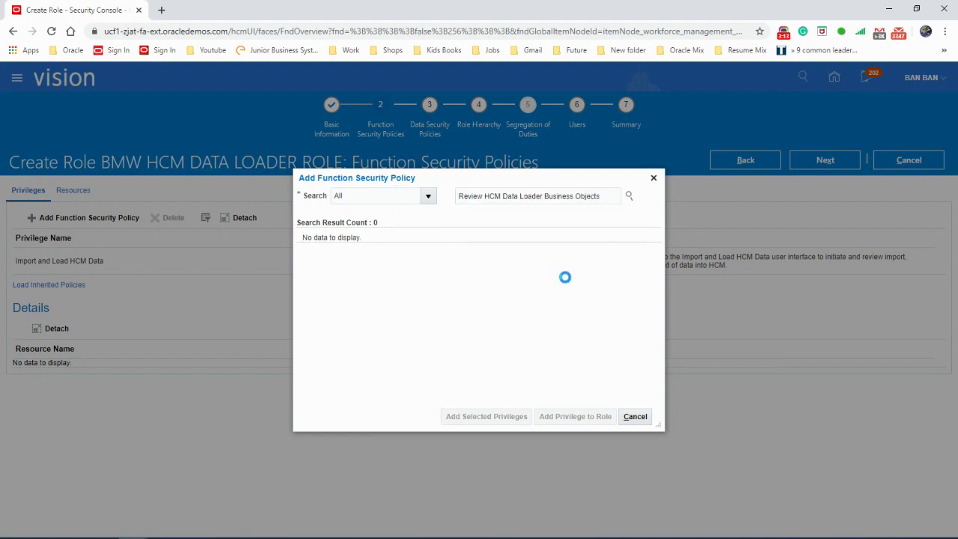
left_click(585, 417)
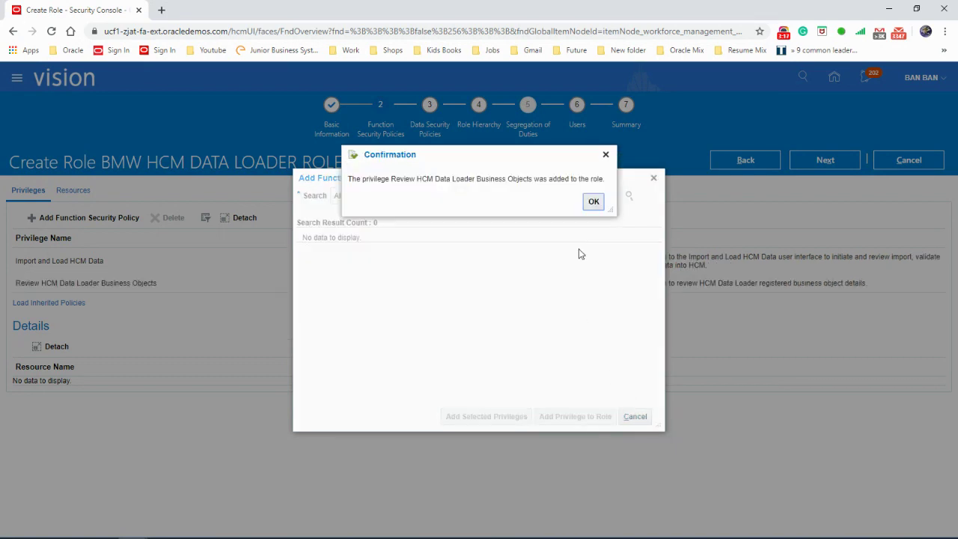
left_click(594, 201)
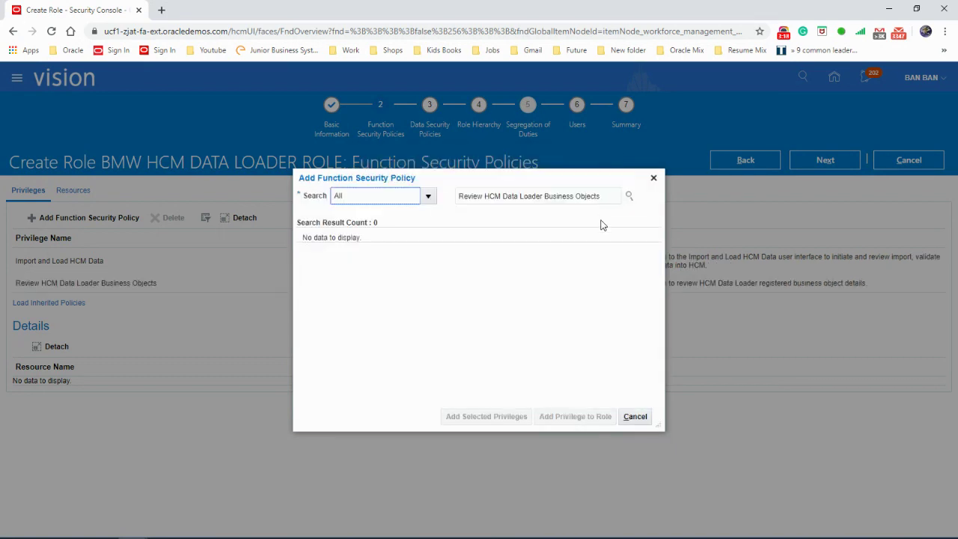
left_click(654, 179)
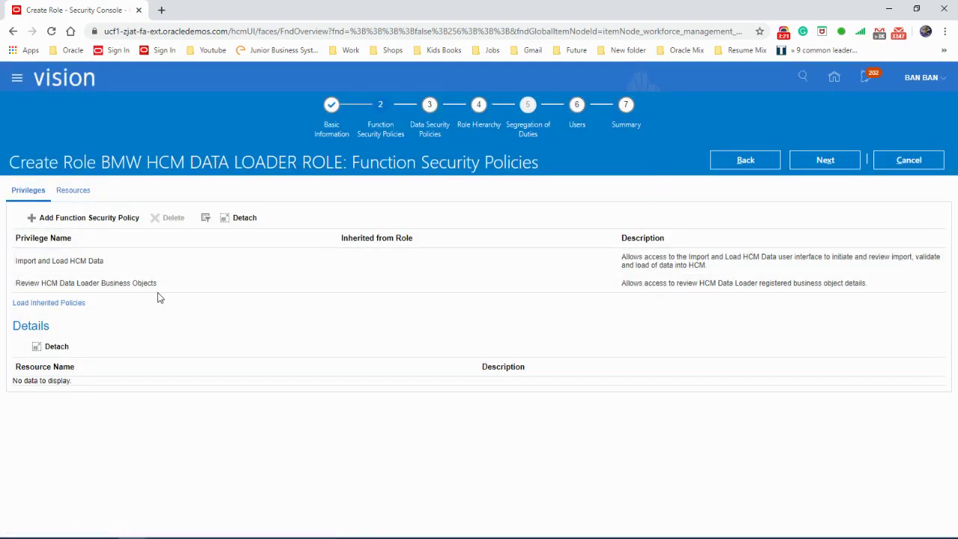
- Continue through Data Security Policies, Role Hierarchy and Users without additions, and save the new role from the summary
left_click(840, 163)
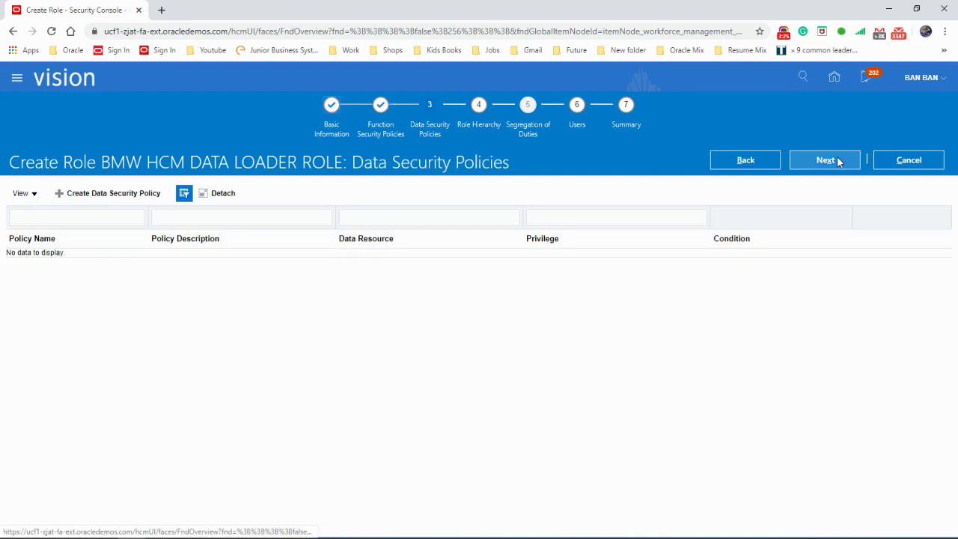
left_click(840, 162)
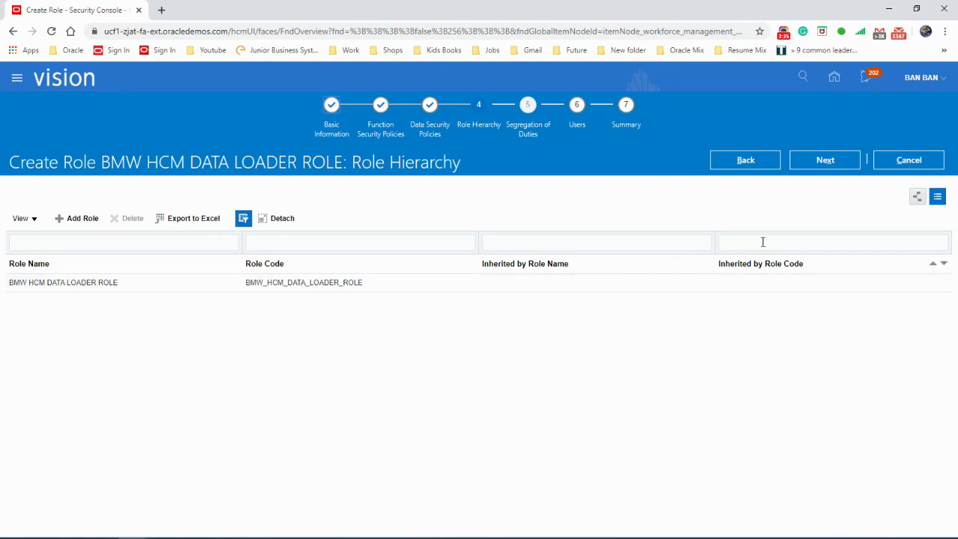
left_click(827, 161)
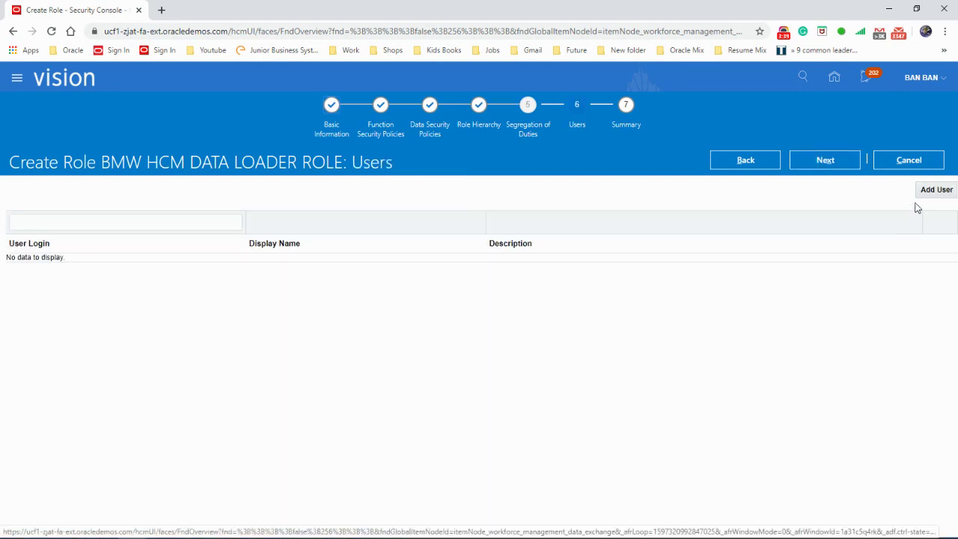
left_click(935, 193)
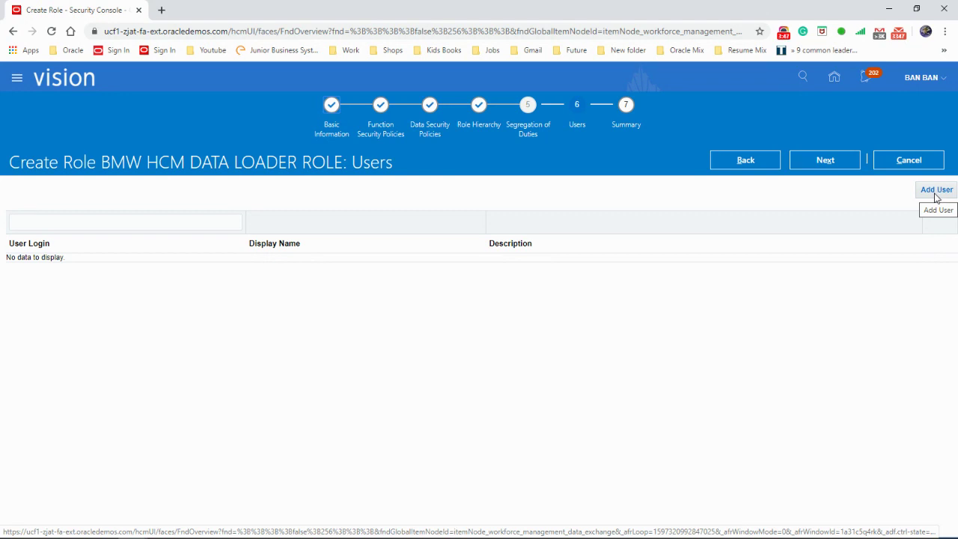
left_click(822, 163)
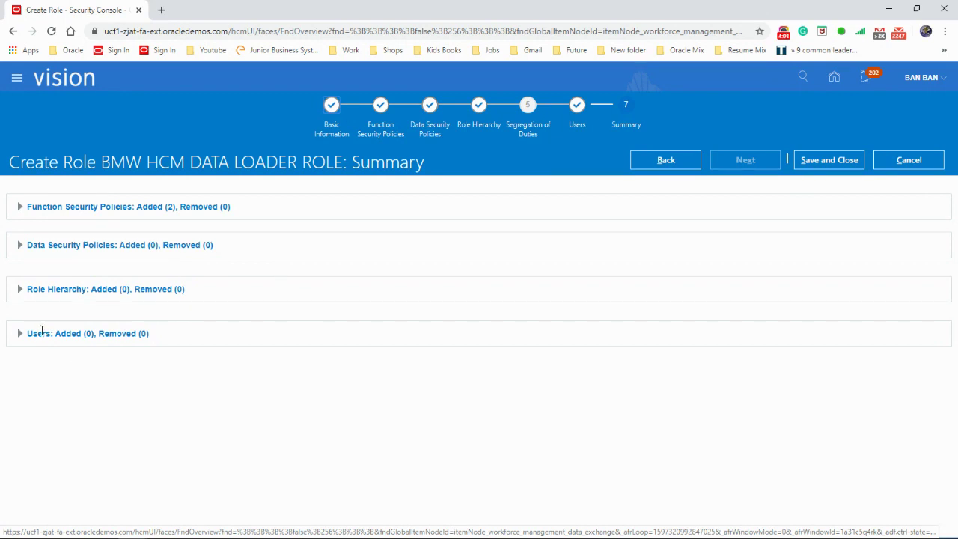
left_click(832, 160)
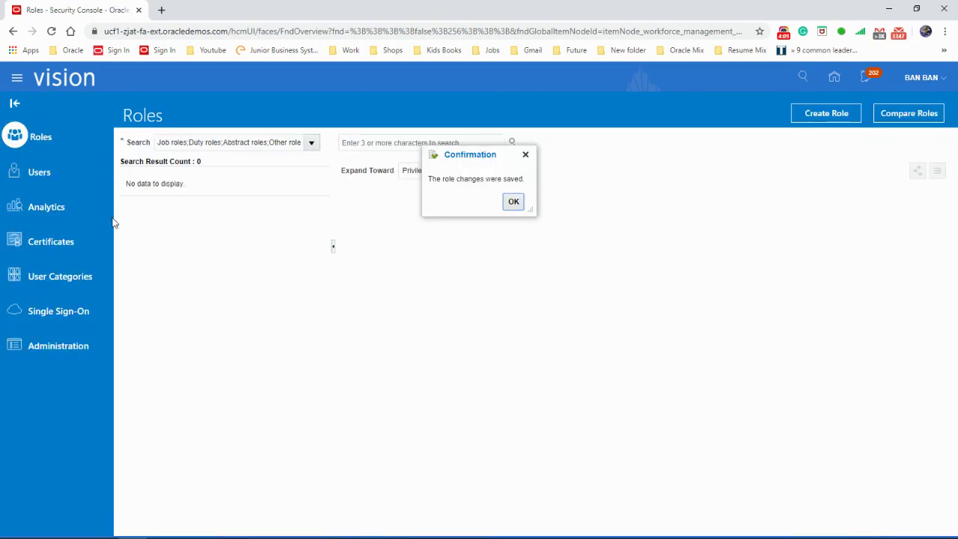
left_click(526, 156)
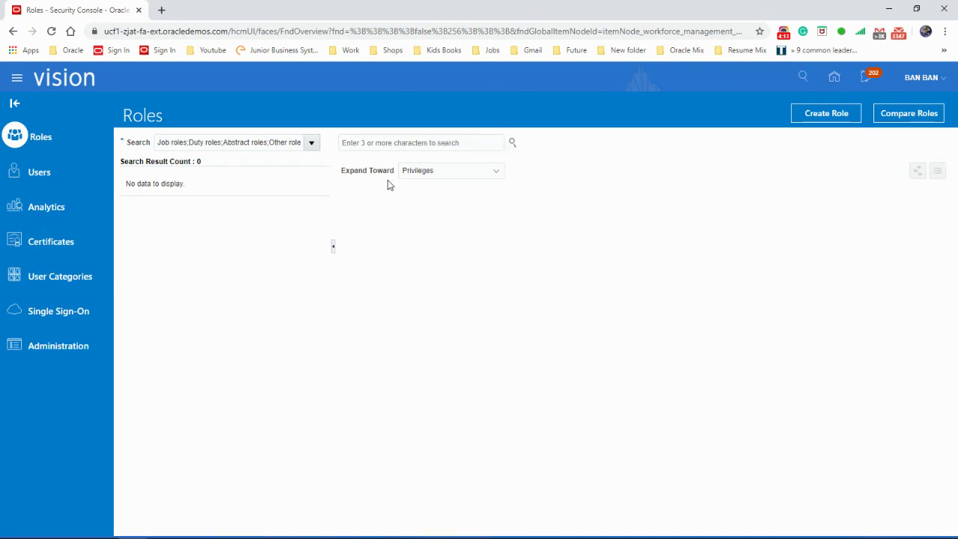
- Search the existing roles for "BMW HCM DATA" to check that the new role is listed
left_click(41, 173)
left_click(351, 143)
type("BMW ")
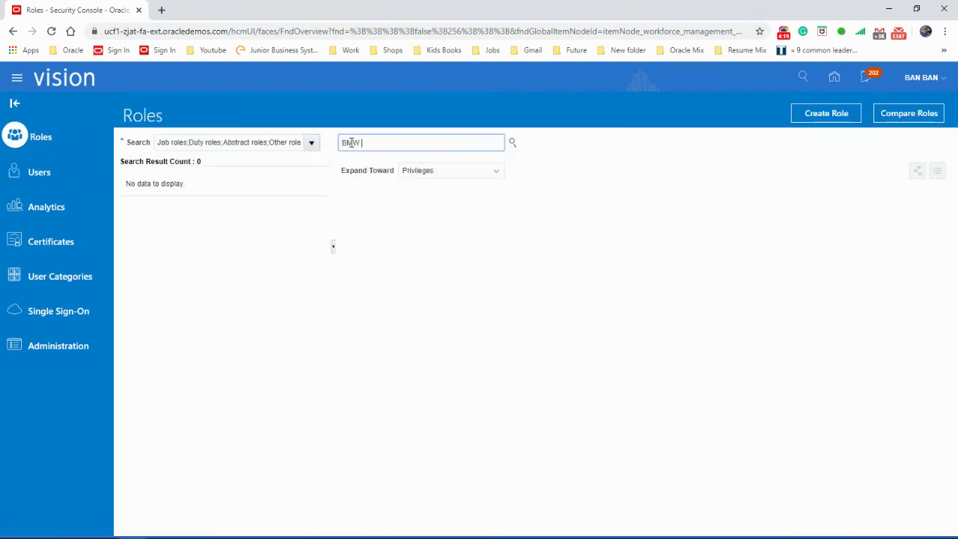
type("DATA LOADER")
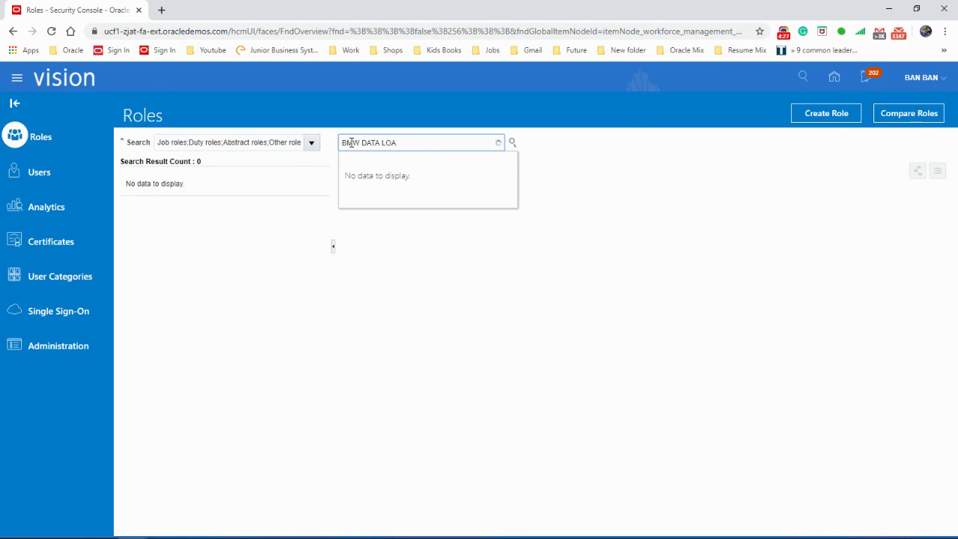
key("BackSpace")
key("BackSpace")
key("BackSpace")
key("BackSpace")
key("BackSpace")
key("BackSpace")
key("BackSpace")
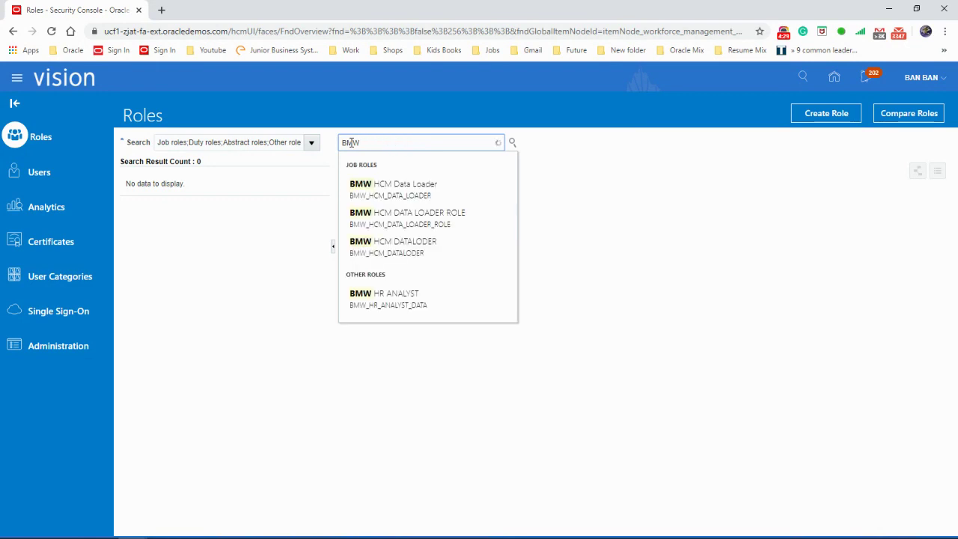
type("HCM DATA")
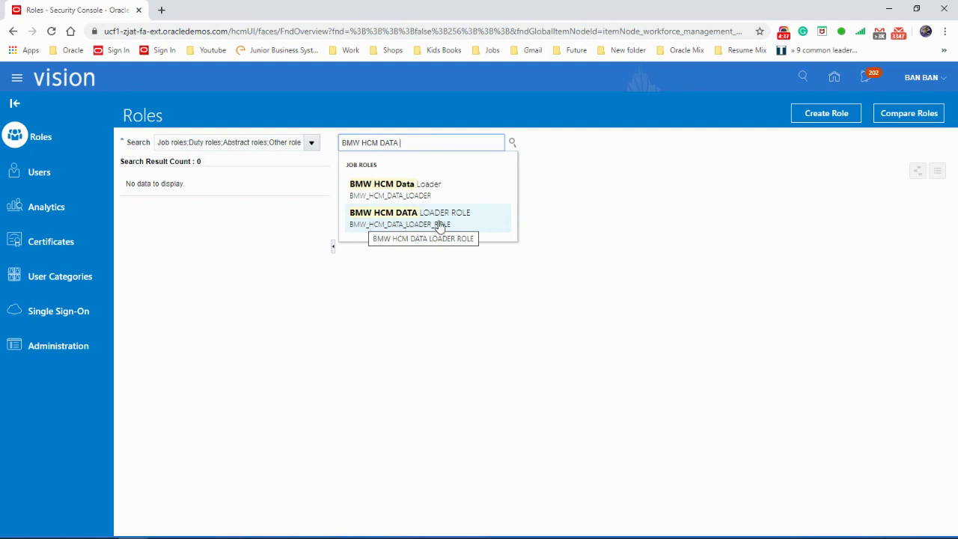
left_click(722, 194)
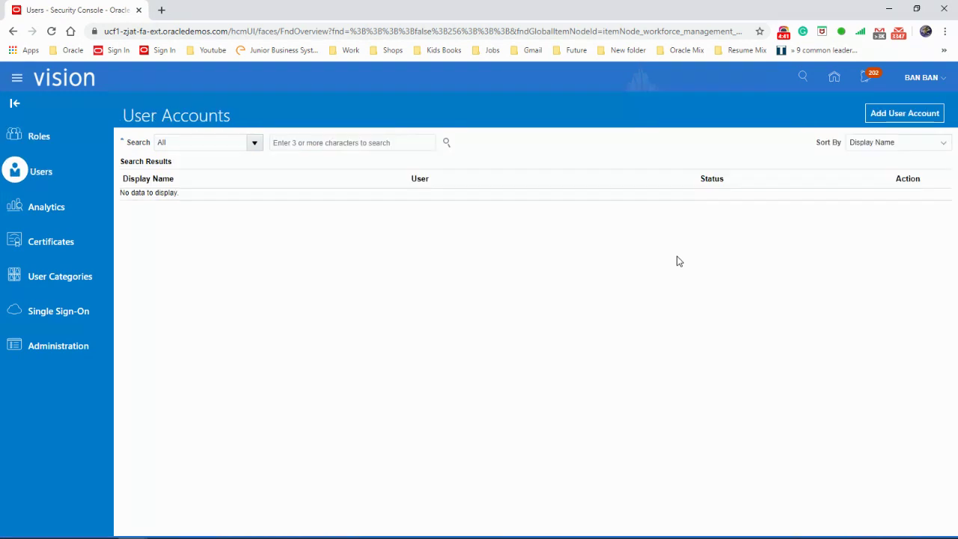
- Search the user accounts for the signed-in user and open that account's details
left_click(323, 141)
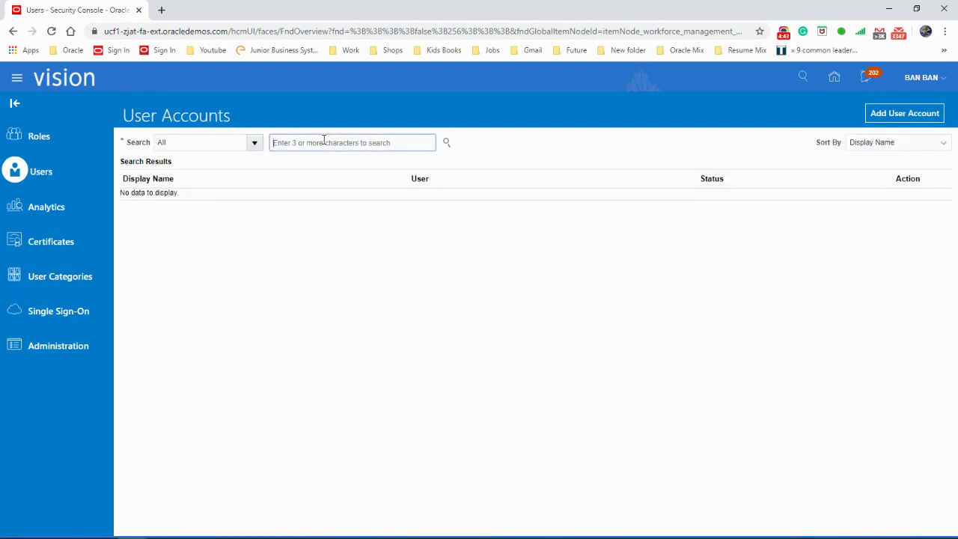
type("BAN")
key("Return")
left_click(143, 209)
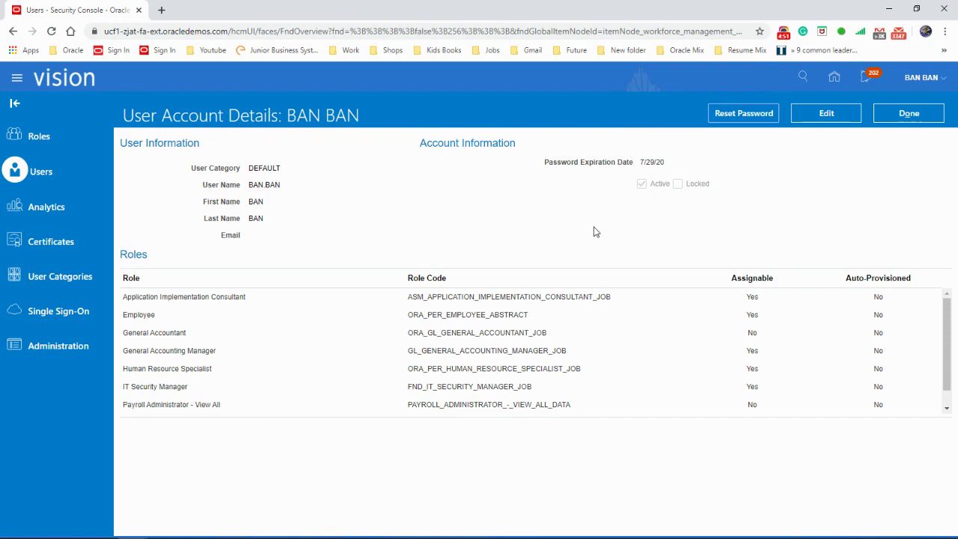
- Edit the user account to add membership of BMW HCM DATA LOADER ROLE, and save the account
left_click(836, 116)
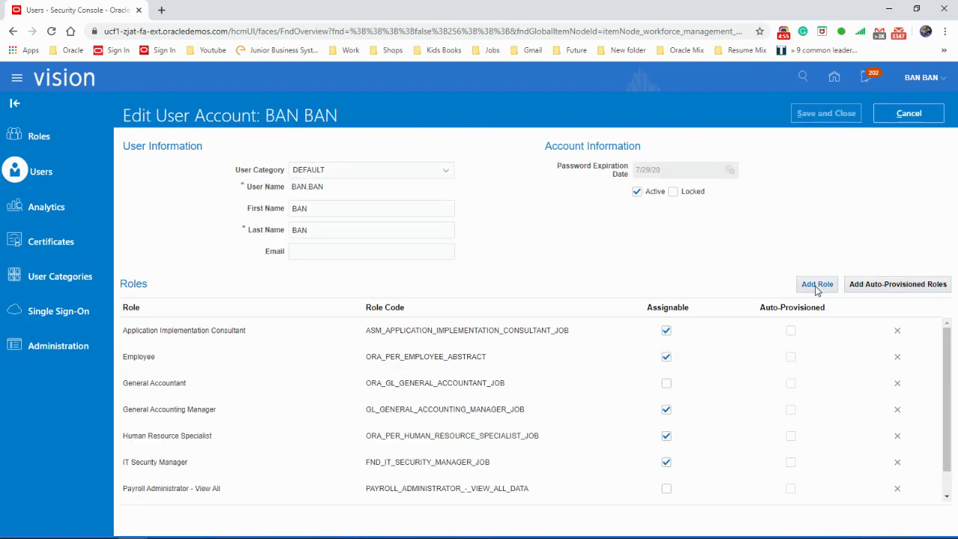
left_click(817, 287)
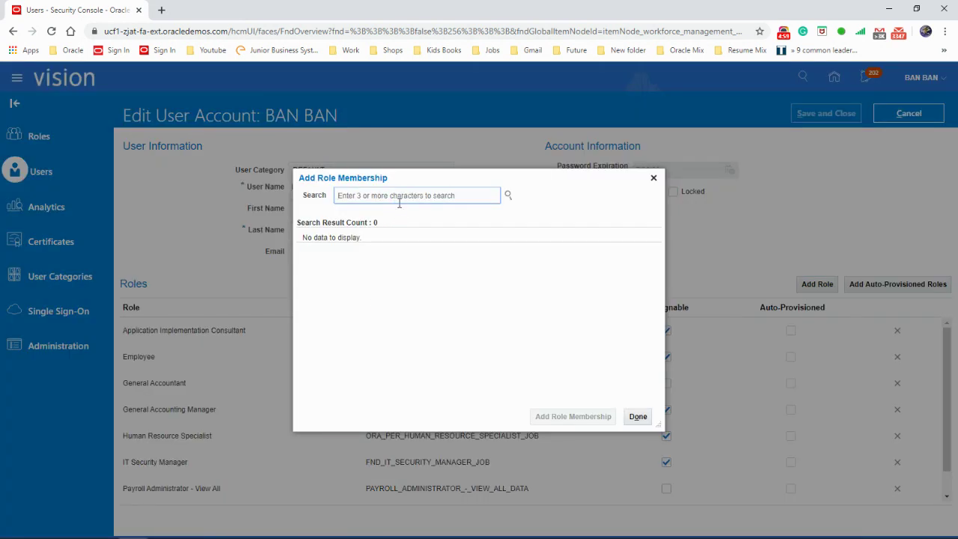
type("BMW HCM DATA")
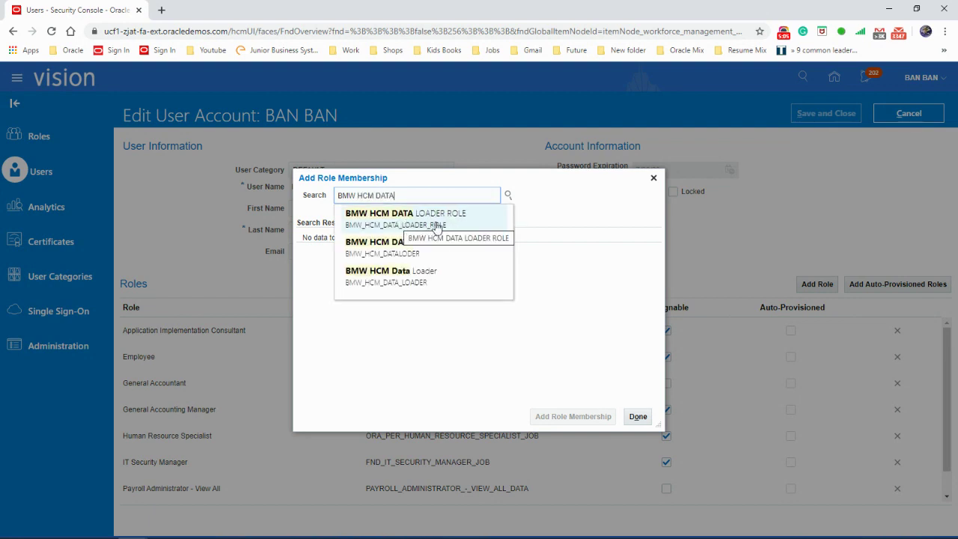
left_click(470, 222)
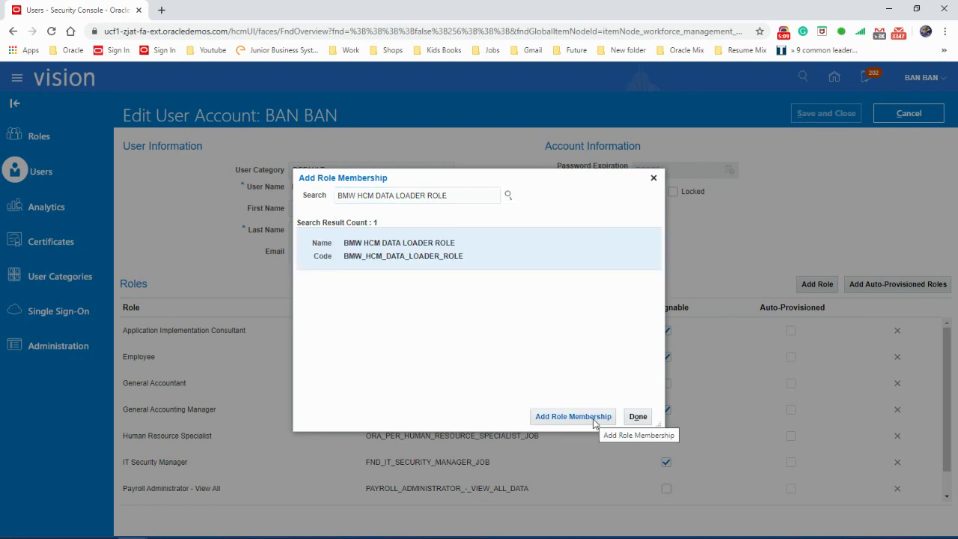
left_click(594, 422)
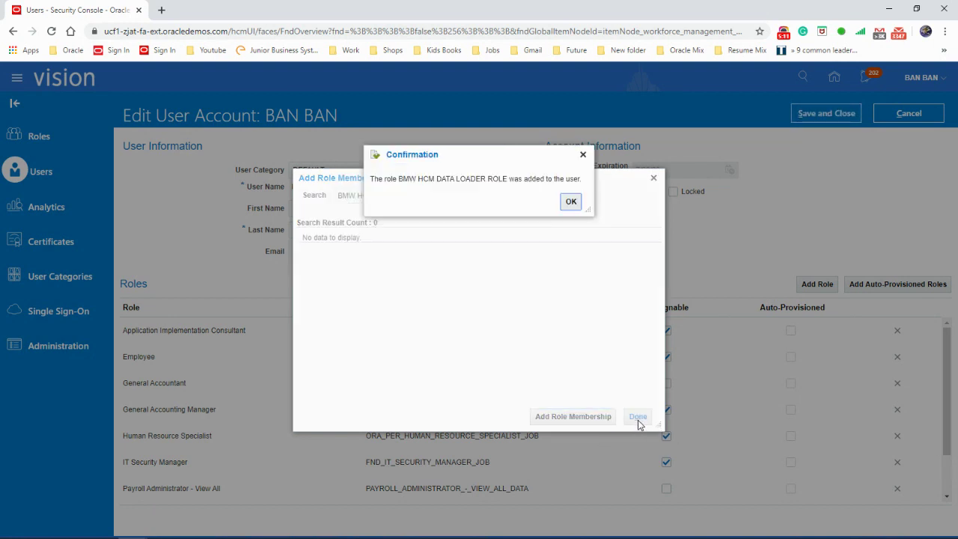
left_click(569, 204)
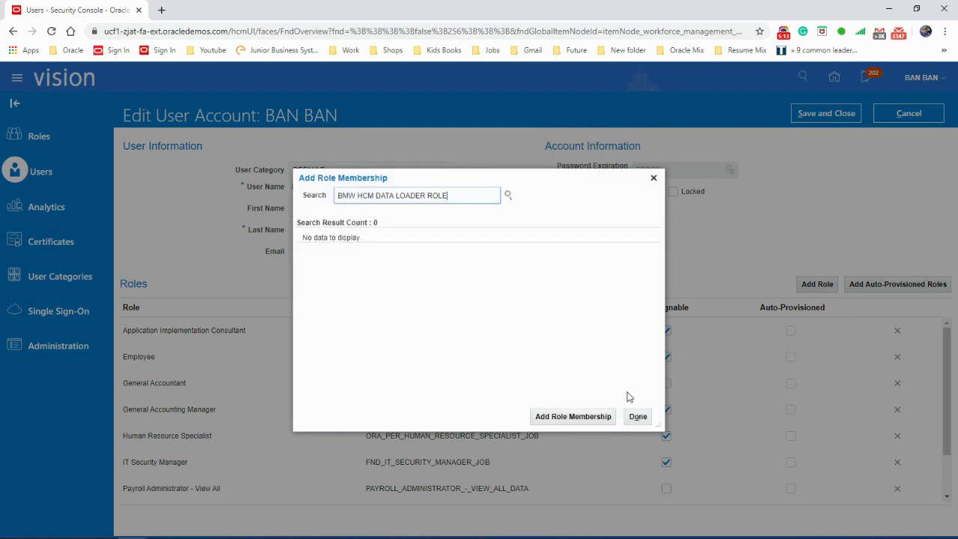
left_click(645, 420)
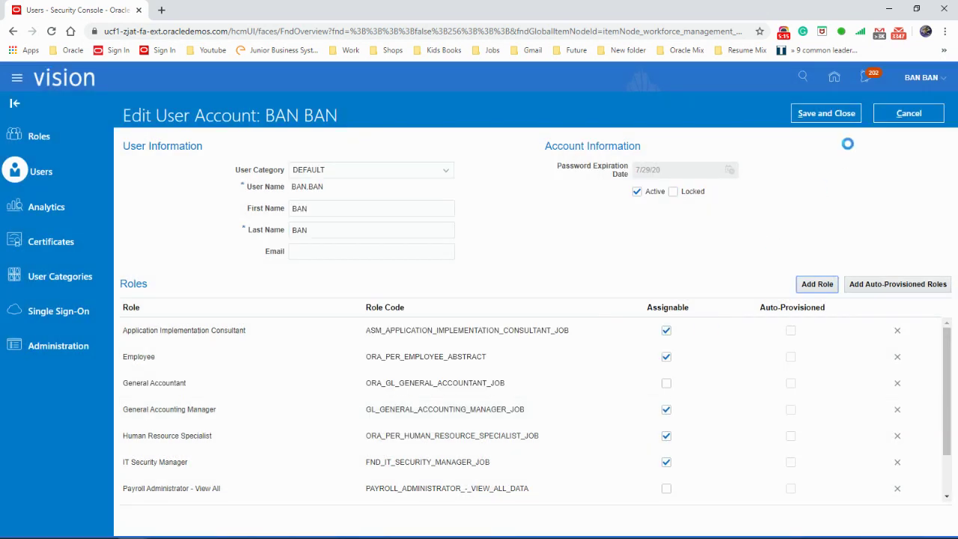
left_click(825, 115)
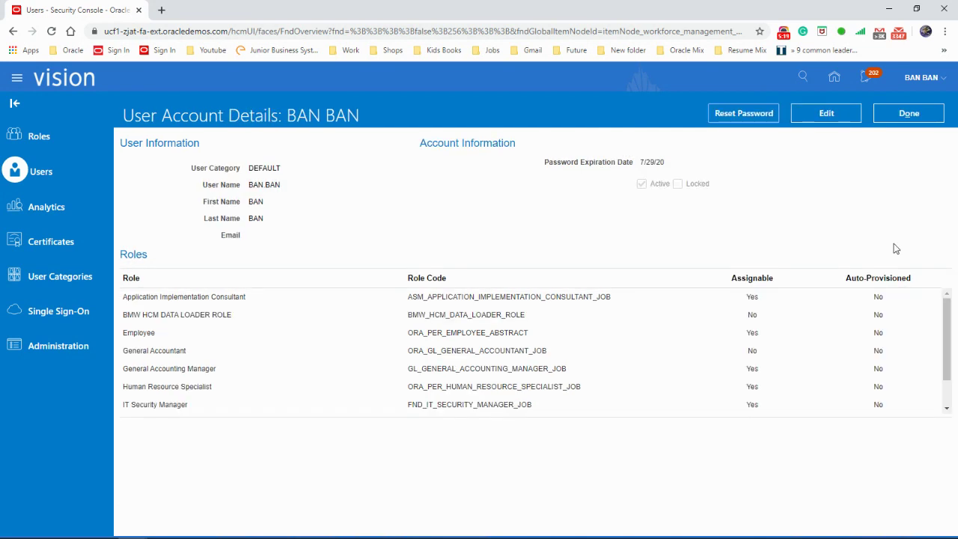
- Leave the account details and open Data Exchange under My Client Groups
left_click(910, 114)
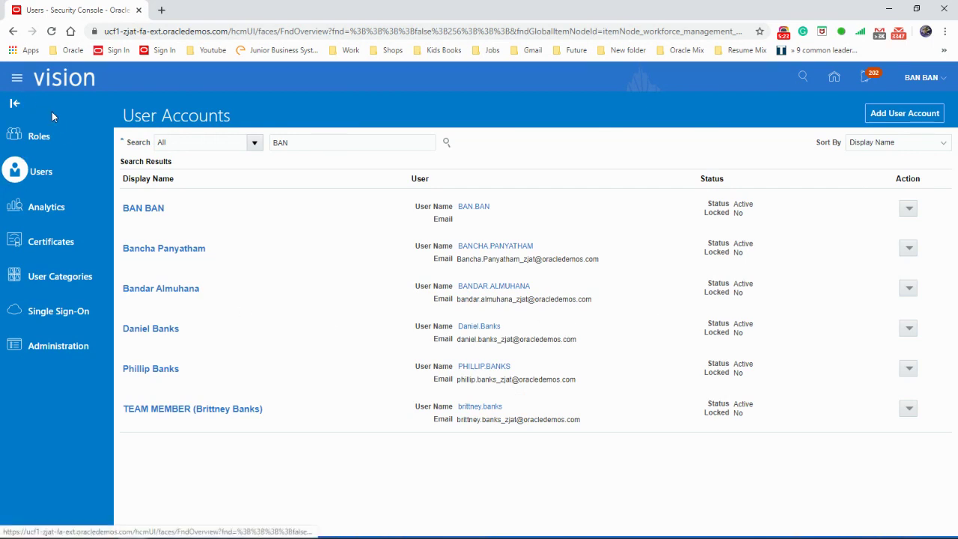
left_click(17, 80)
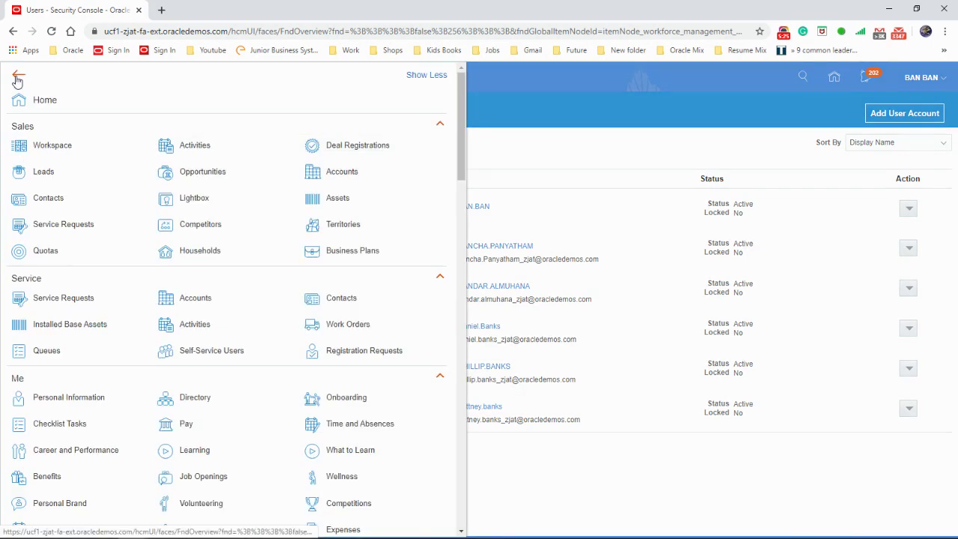
scroll(338, 183, "down", 5)
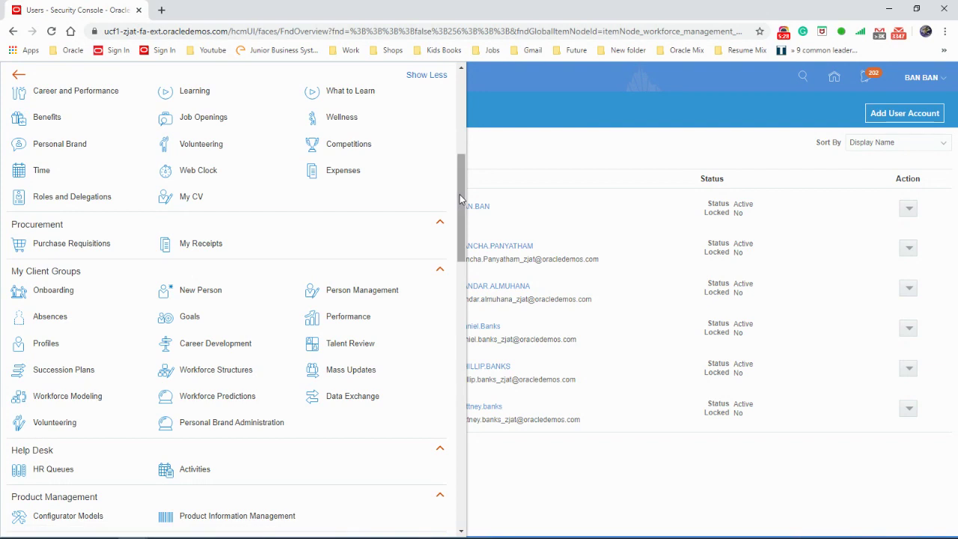
left_click_drag(462, 198, 456, 215)
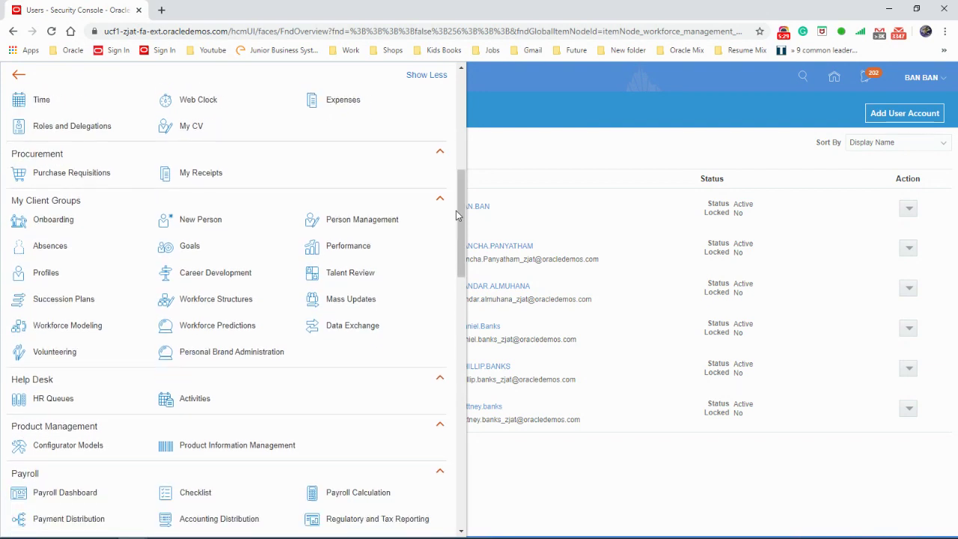
left_click(355, 326)
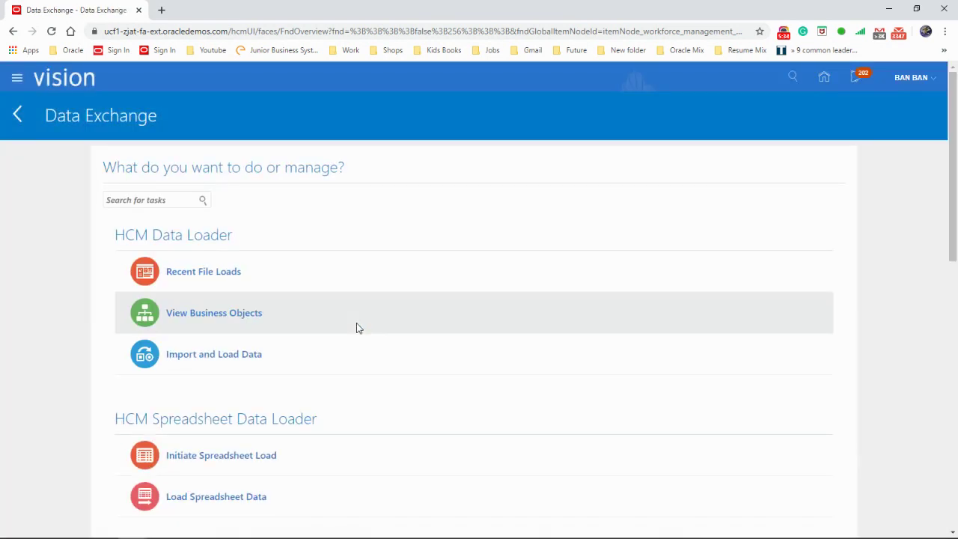
- Open the HCM Data Loader task Import and Load Data and start importing a file
left_click_drag(116, 234, 257, 241)
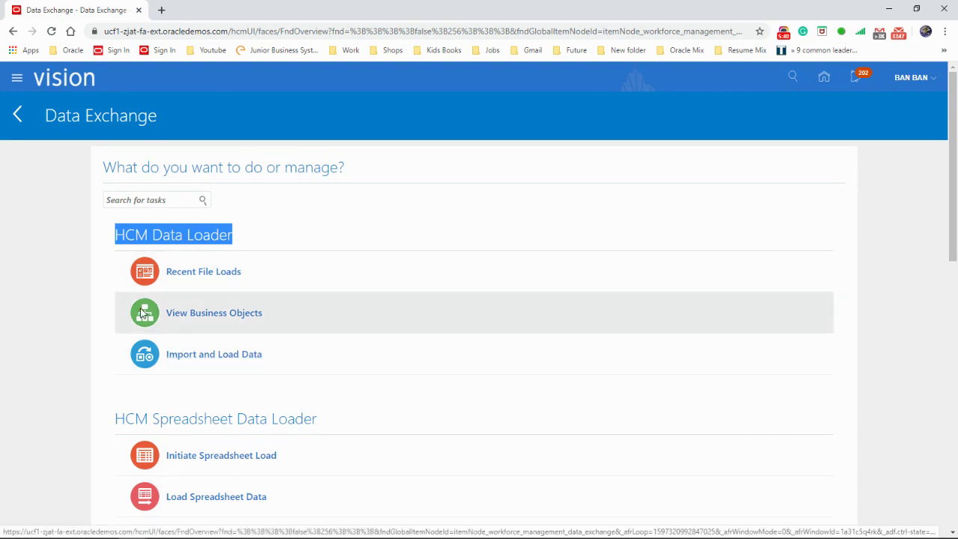
left_click(247, 358)
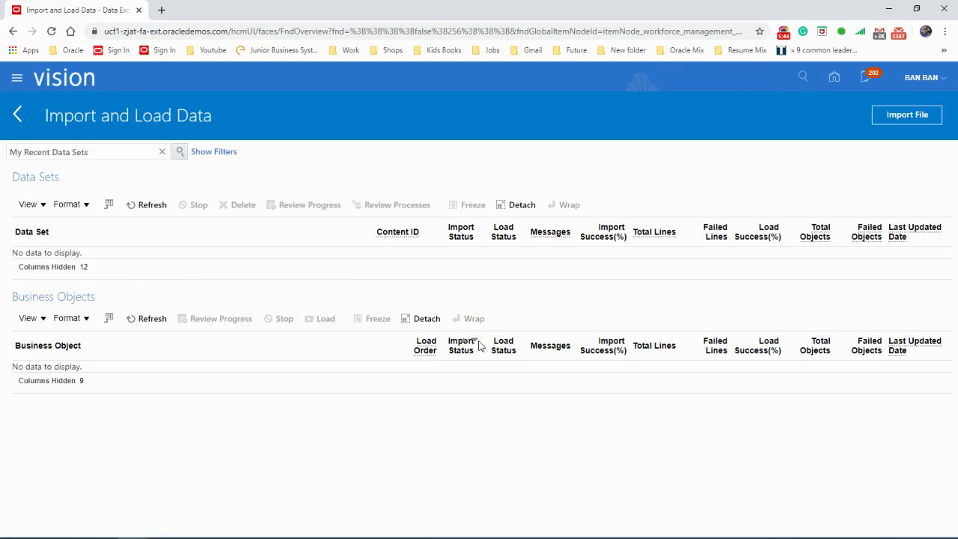
left_click(900, 116)
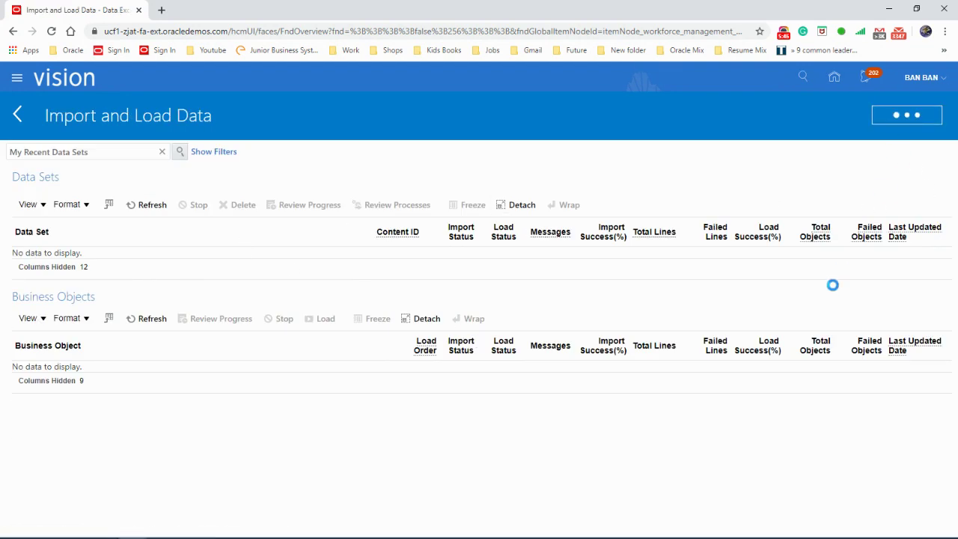